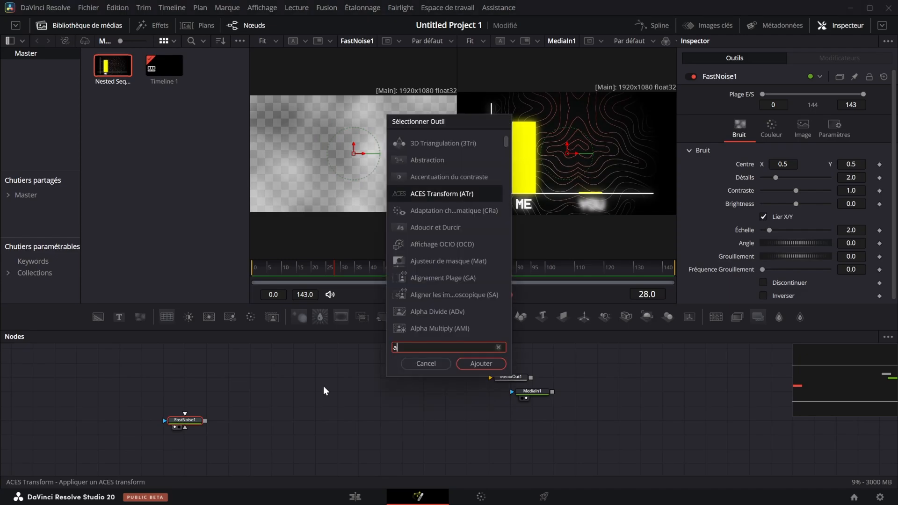
- Chain Abstraction and Détection des contours nodes after FastNoise1, spacing them out and previewing the contour detection in place of the noise
text(abst)
click(481, 364)
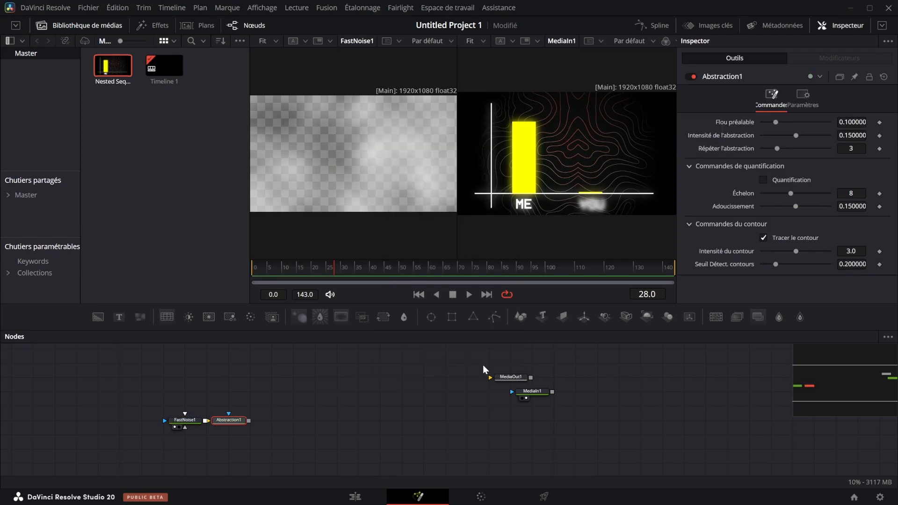
key(shift+space)
text(d)
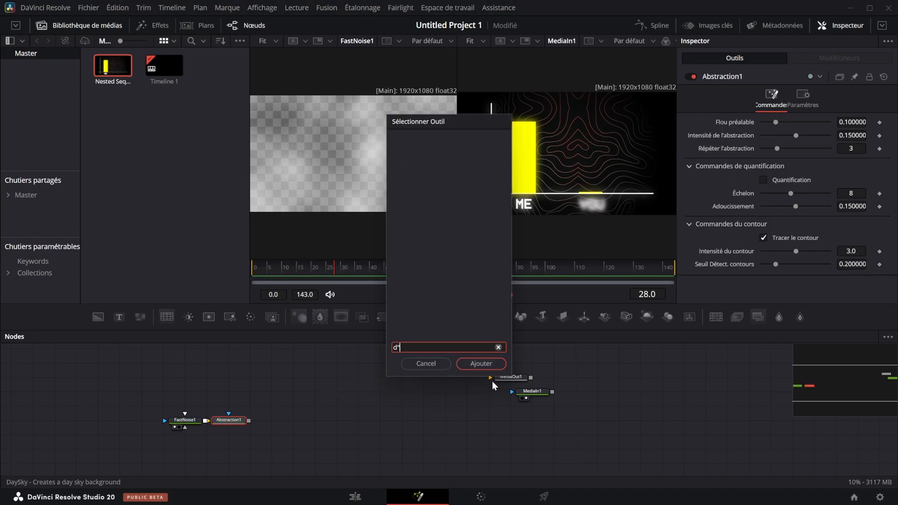
text(ete)
click(481, 364)
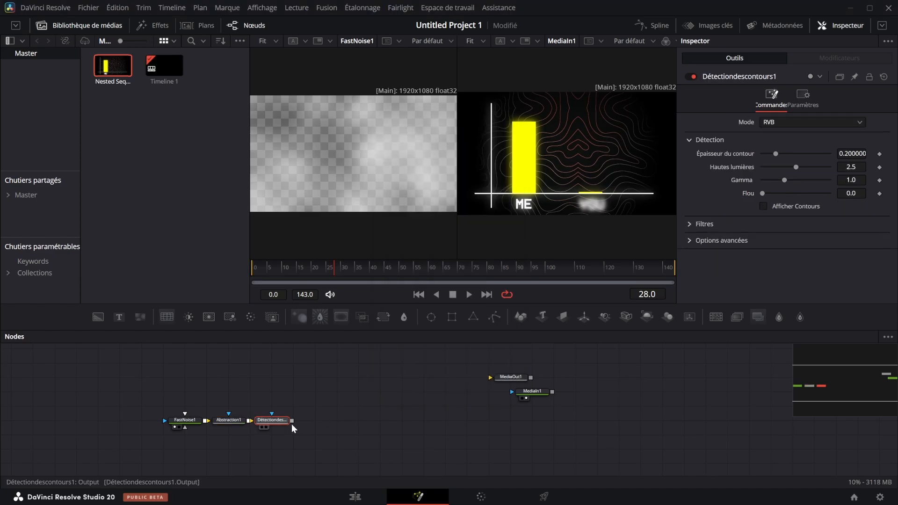
drag(273, 405, 294, 420)
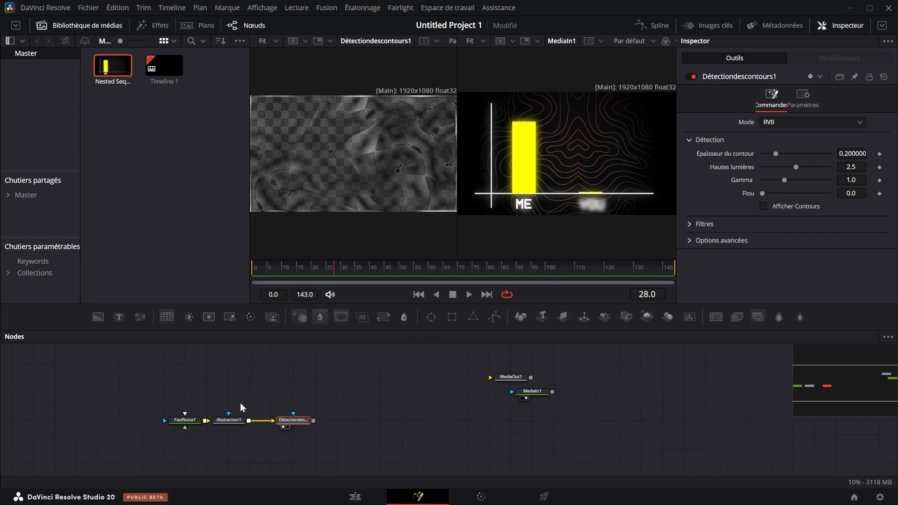
drag(229, 420, 251, 420)
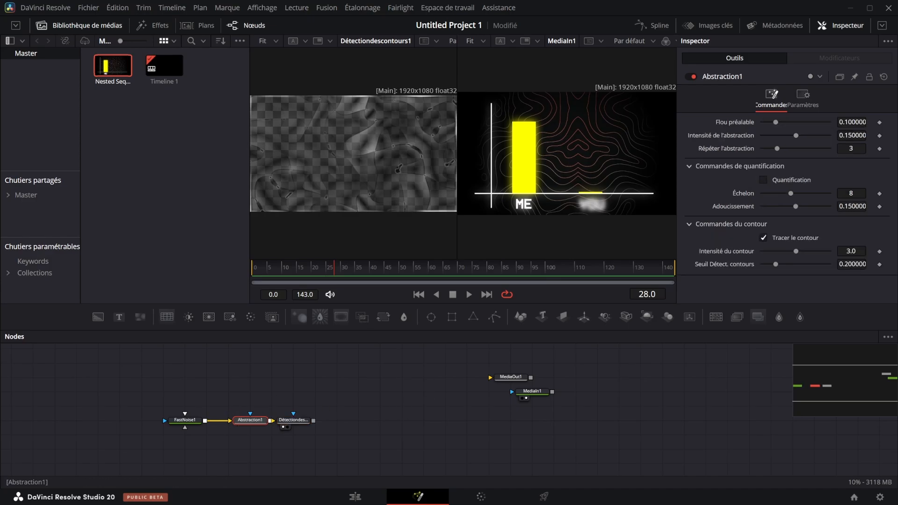
- Enable Quantification on Abstraction1 with Échelon 11, setting Flou préalable and Intensité de l'abstraction to 0.0 and Répéter l'abstraction to 1
click(764, 181)
drag(776, 123, 652, 165)
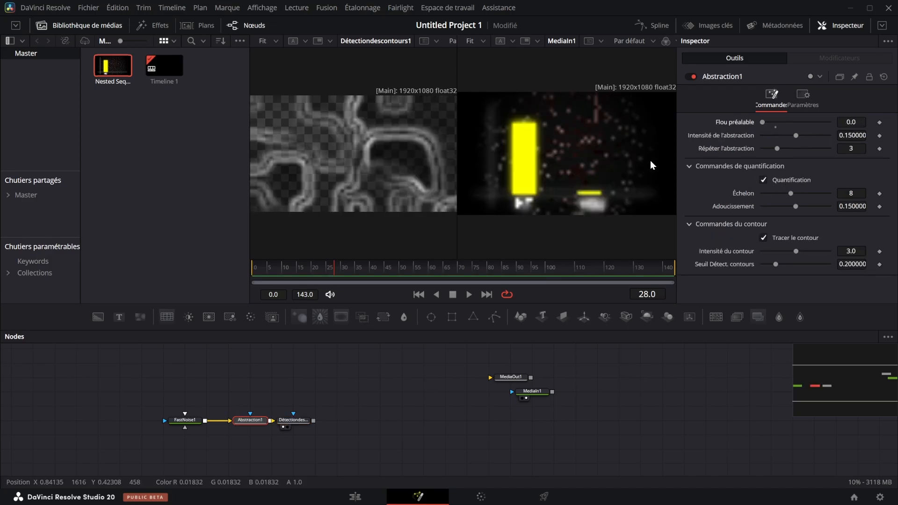
drag(796, 135, 620, 181)
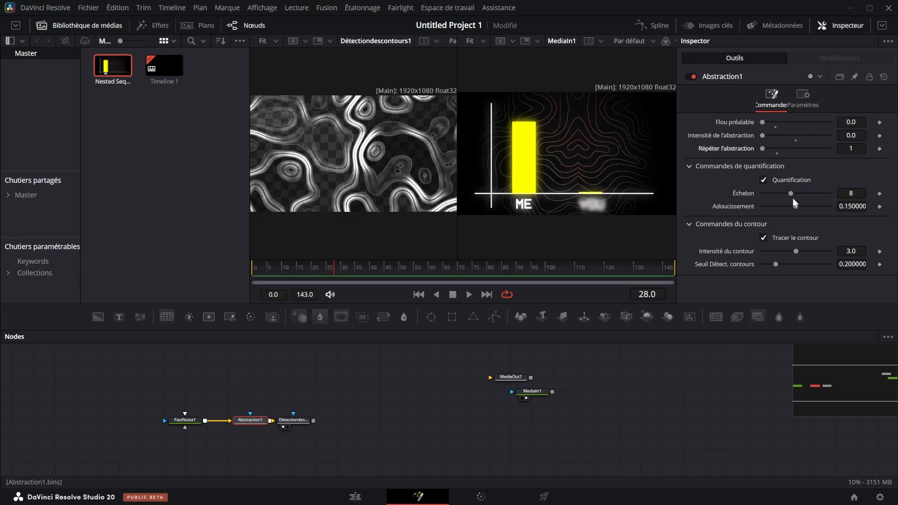
drag(791, 194, 806, 194)
- Make FastNoise1's Couleur 1 fully opaque by setting its Alpha to 1.0
click(197, 421)
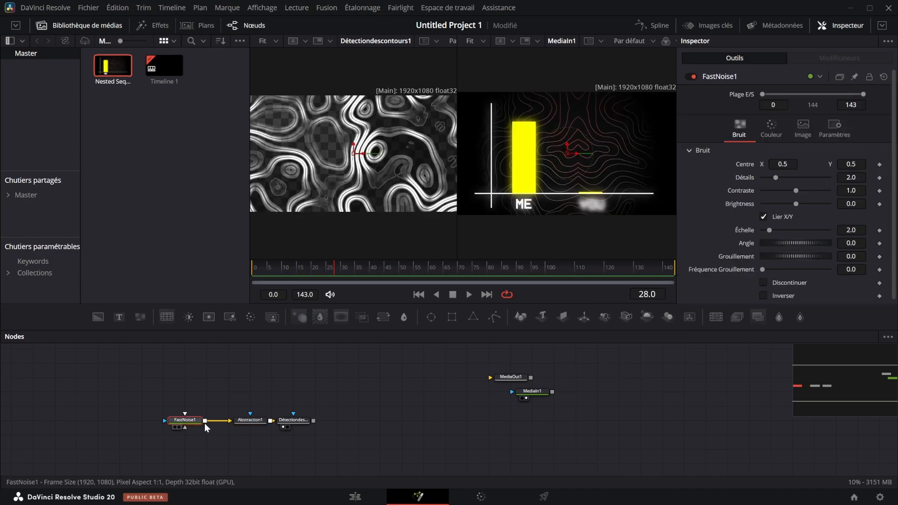
click(772, 128)
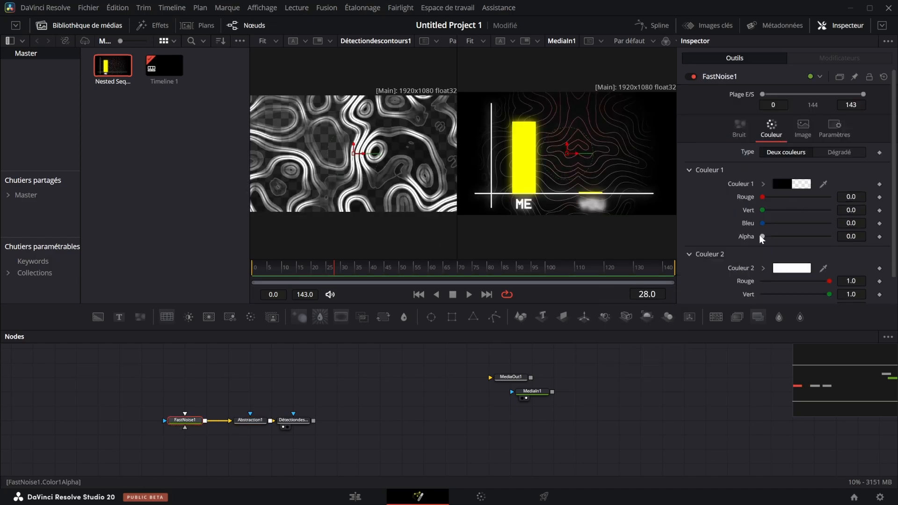
drag(763, 238, 831, 237)
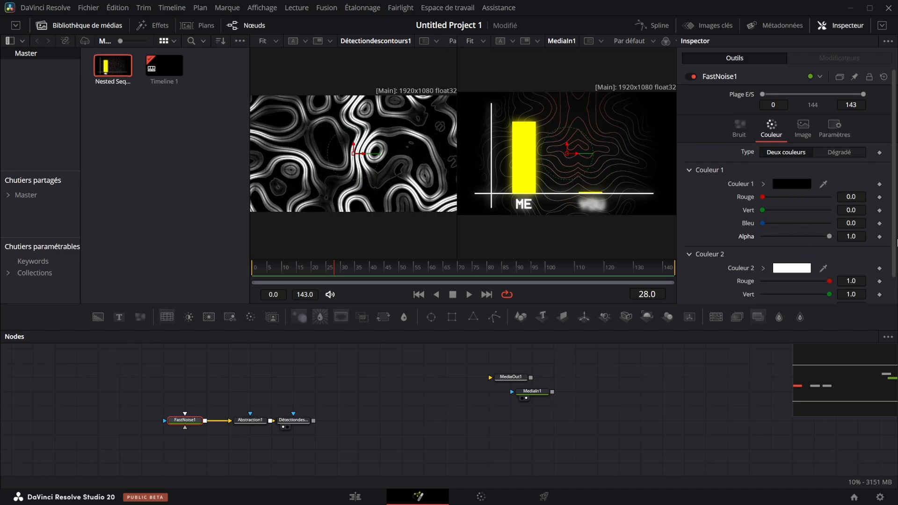
- Reduce Abstraction1's quantification Adoucissement to 0.001 for crisp contour lines
click(257, 422)
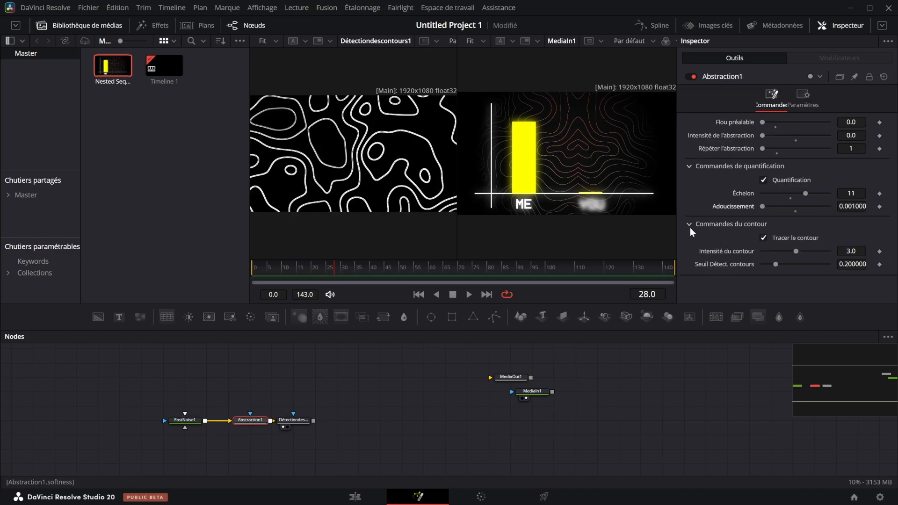
right_click(611, 295)
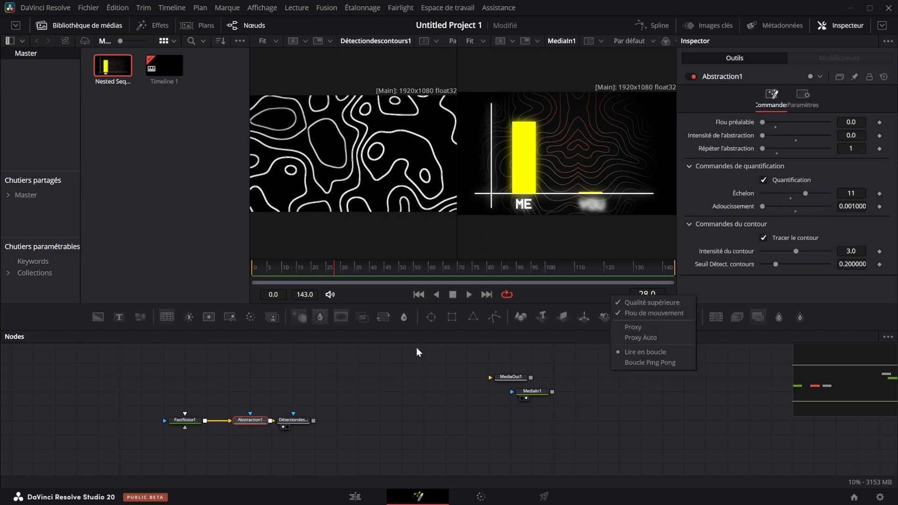
click(384, 417)
- Adjust FastNoise1's noise to Échelle 2.68, Détails 2.13, Contraste 1.83 and Brightness -0.16
click(190, 420)
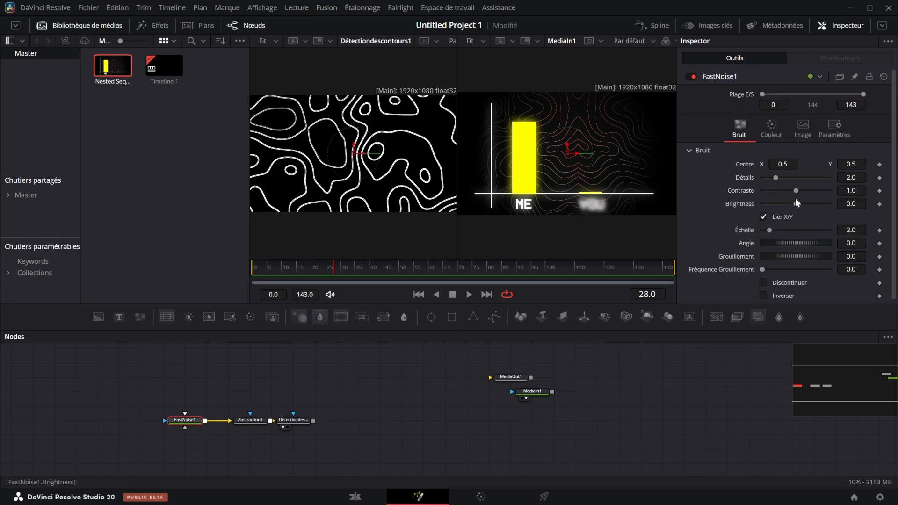
drag(769, 230, 775, 230)
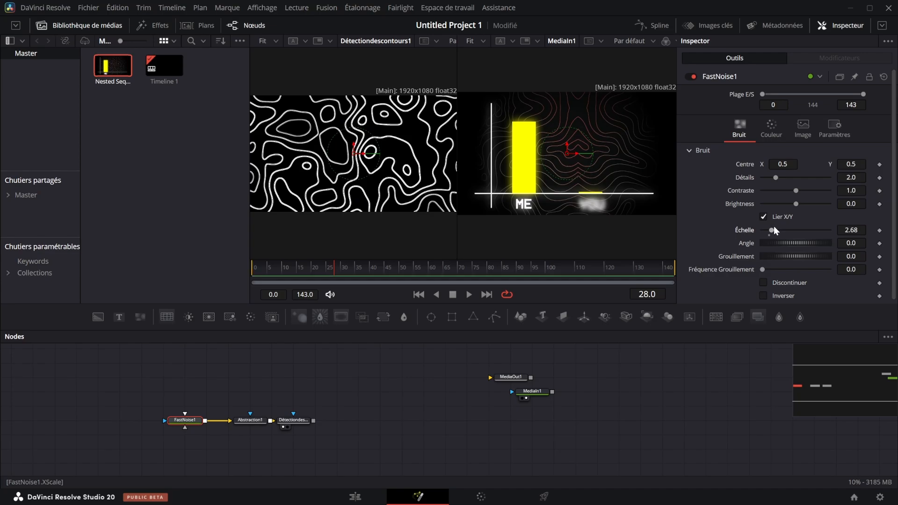
mouse_move(786, 178)
mouse_down()
mouse_move(795, 178)
mouse_move(764, 183)
mouse_move(776, 181)
mouse_up()
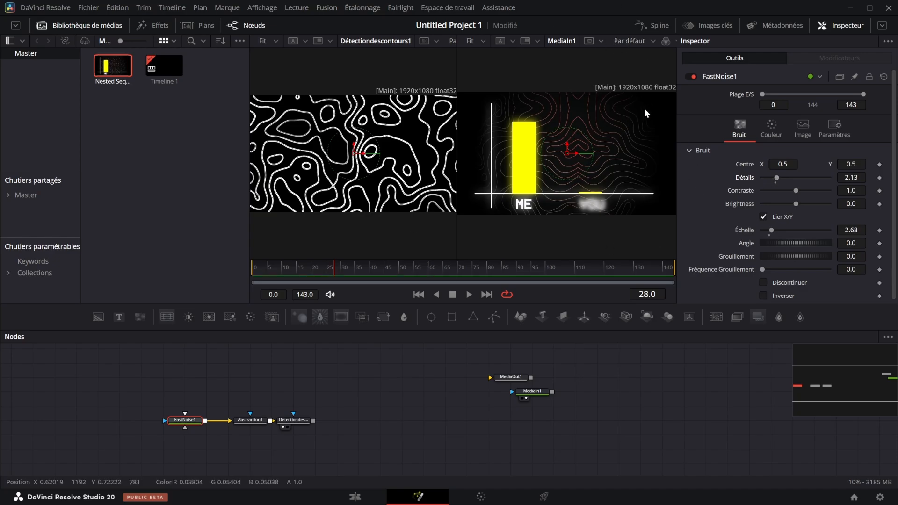
mouse_move(796, 190)
mouse_down()
mouse_move(805, 187)
mouse_move(790, 204)
mouse_up()
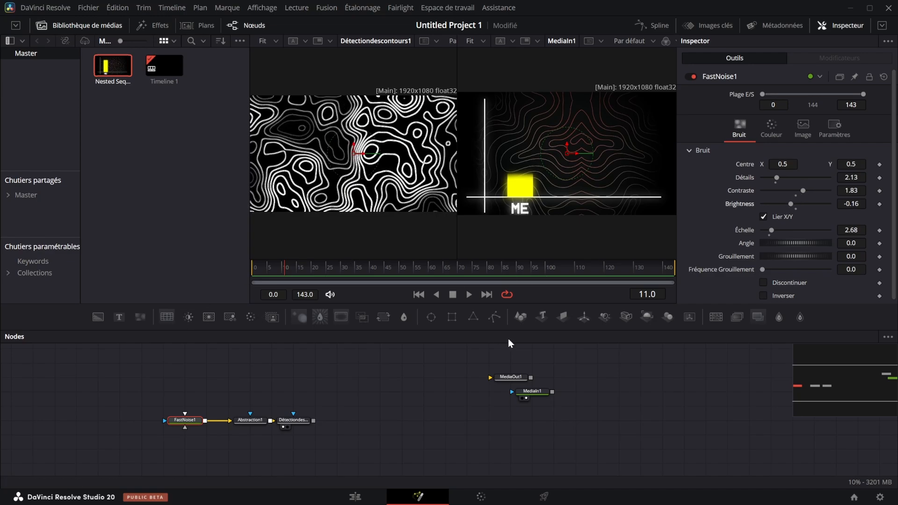
- Lower Abstraction1's Fondu to 0.26 to dim the contour lines
click(250, 420)
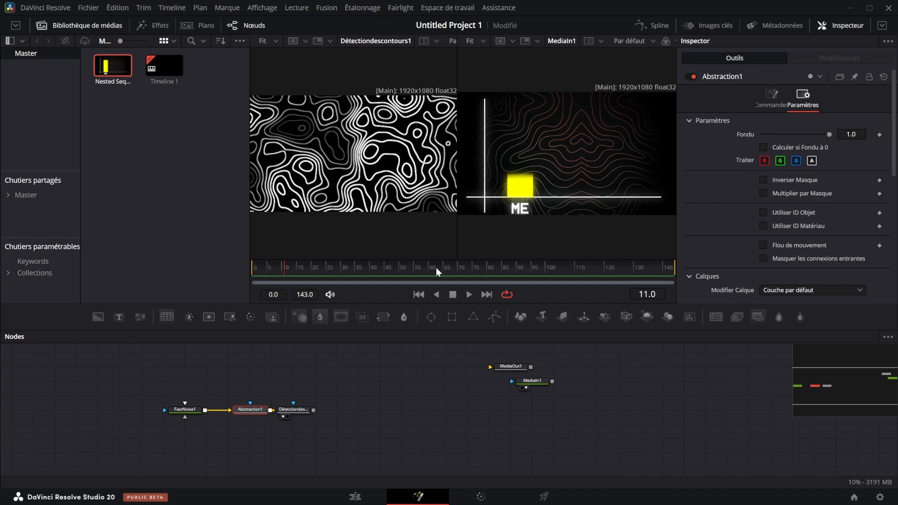
drag(829, 136, 781, 147)
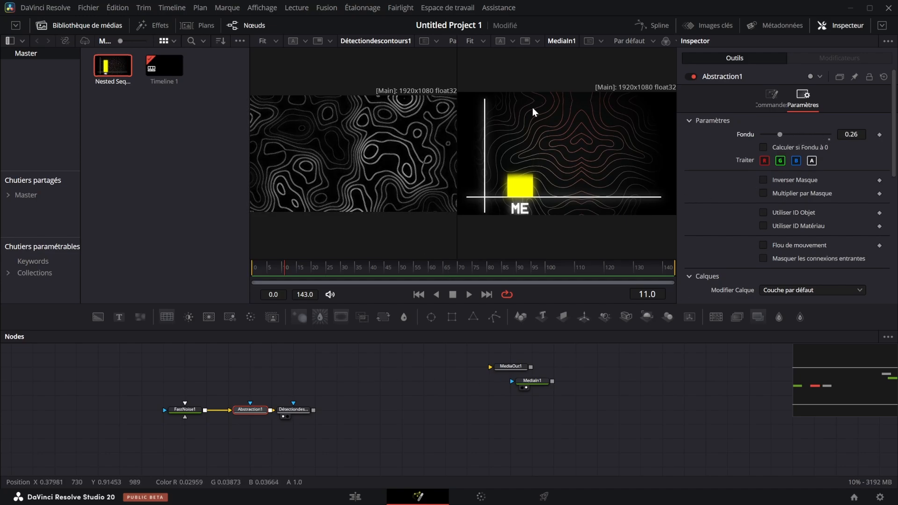
- Animate FastNoise1 with a Fréquence Grouillement of 0.026, play back the motion and return to frame 0
click(184, 410)
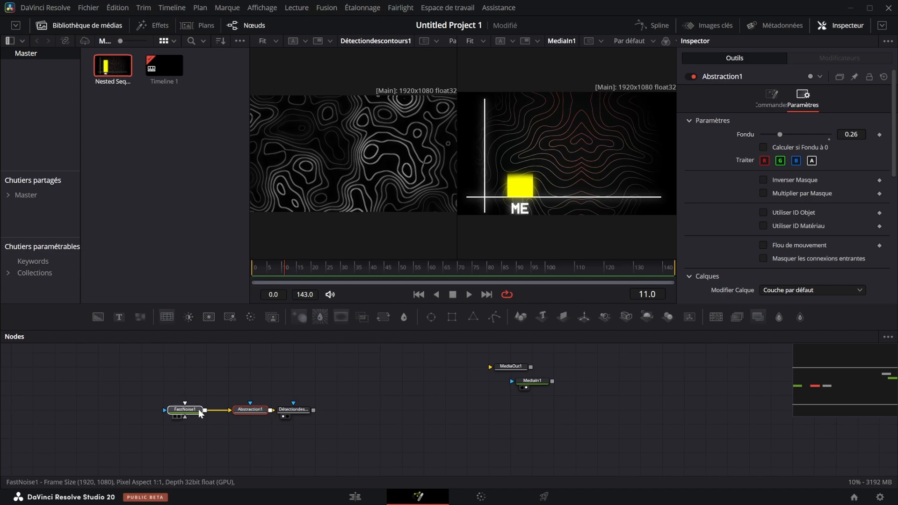
click(771, 126)
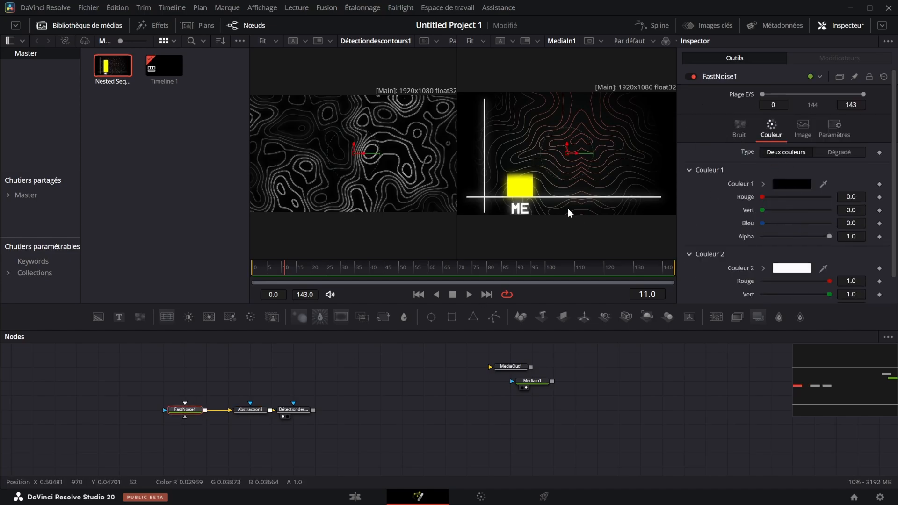
drag(362, 265, 220, 268)
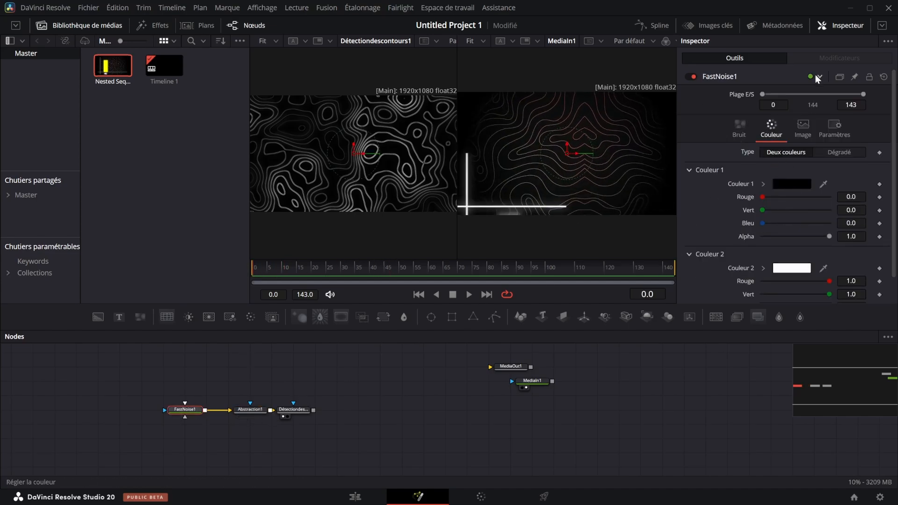
click(739, 127)
click(858, 267)
text(2.68)
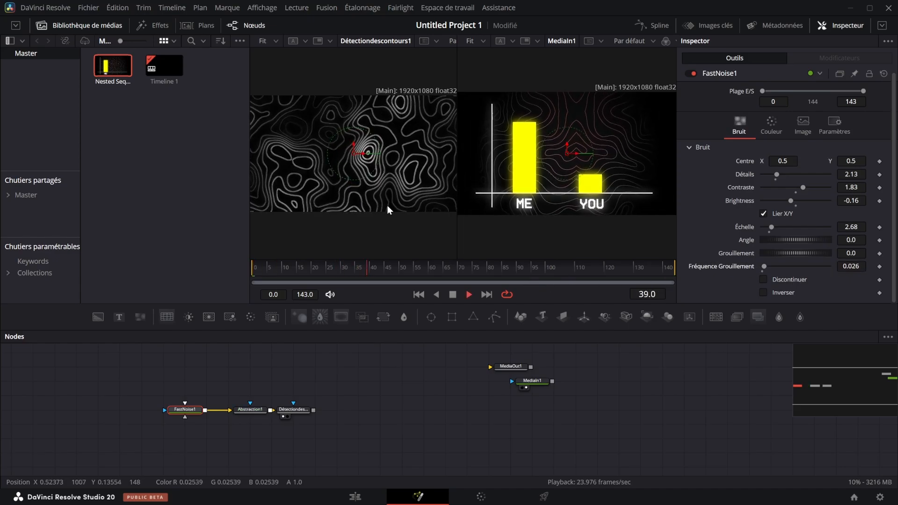
key(space)
drag(428, 272, 249, 286)
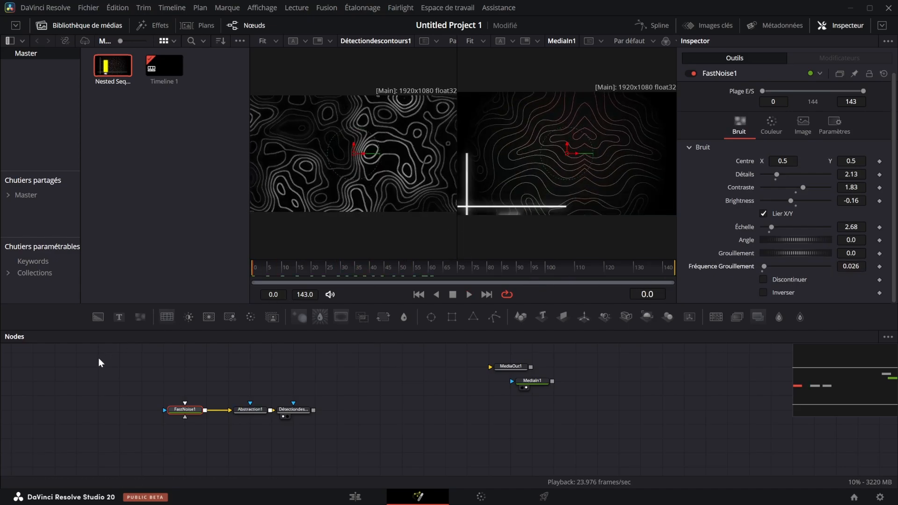
- Spread out the node graph by moving the noise chain down and left and the MediaIn1 and MediaOut1 pair right
drag(99, 359, 388, 426)
drag(257, 411, 271, 439)
click(385, 407)
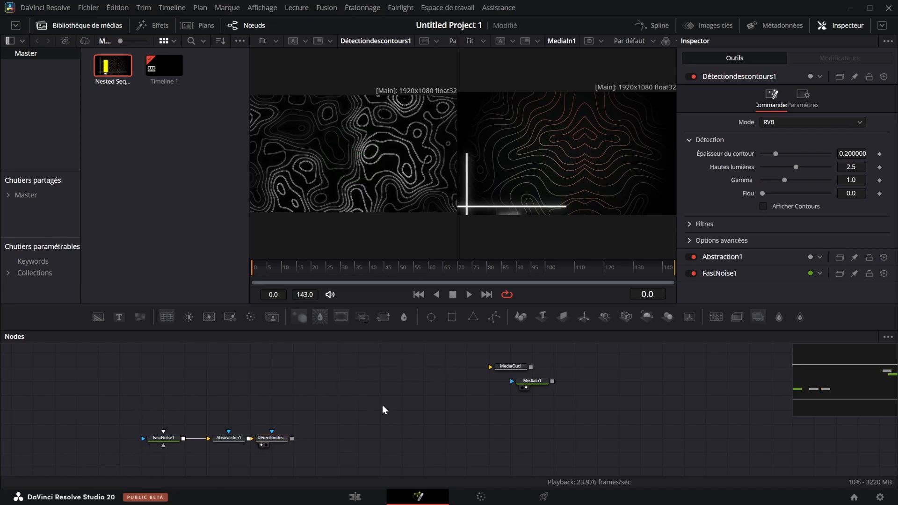
drag(638, 421, 452, 352)
drag(500, 366, 564, 366)
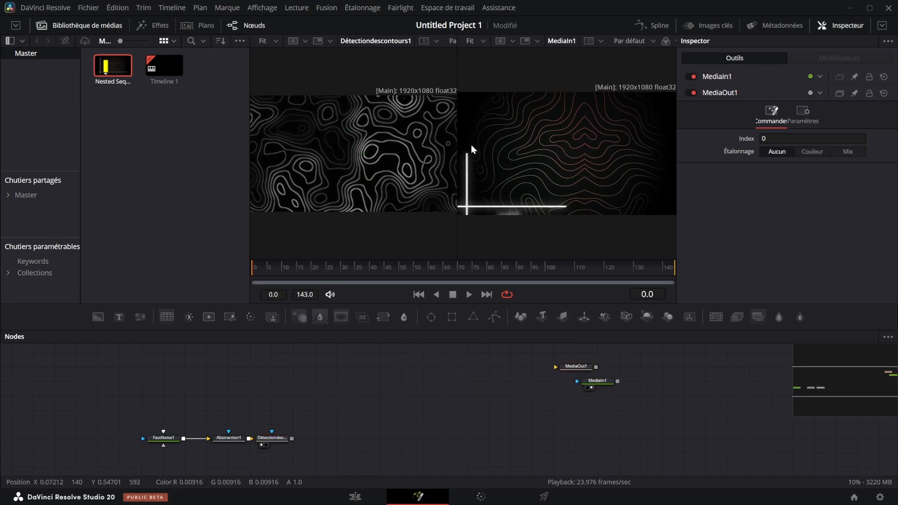
- Check the reference graph at frame 24, and add a Background node above the contour chain, previewing it in place of the contours
drag(282, 269, 323, 271)
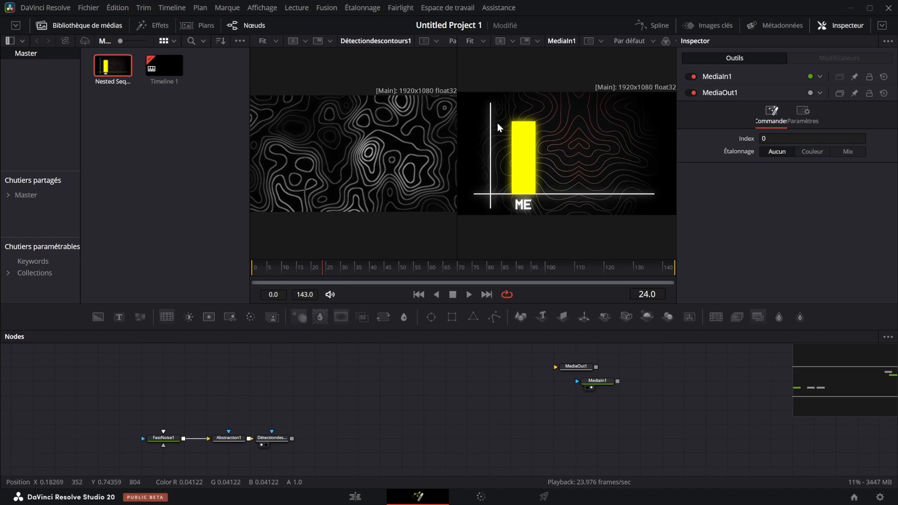
scroll(497, 122, up, 4)
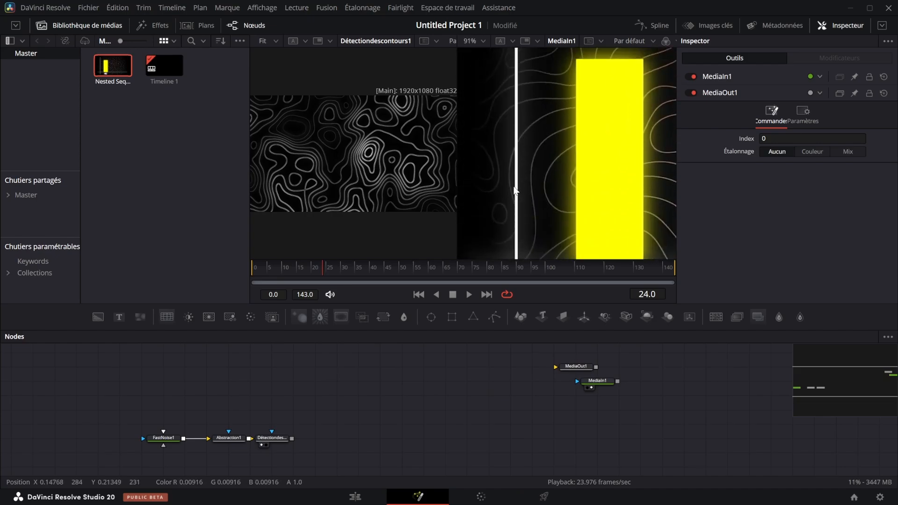
scroll(533, 91, down, 3)
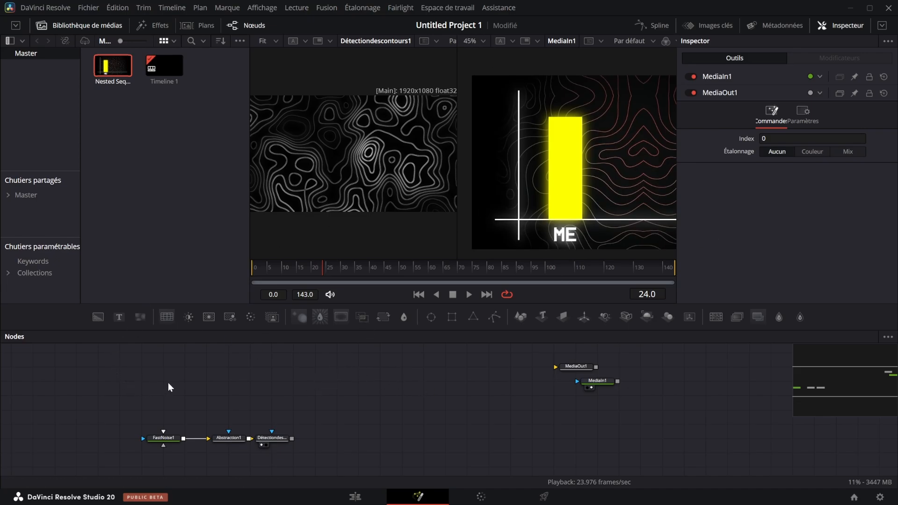
drag(310, 381, 333, 392)
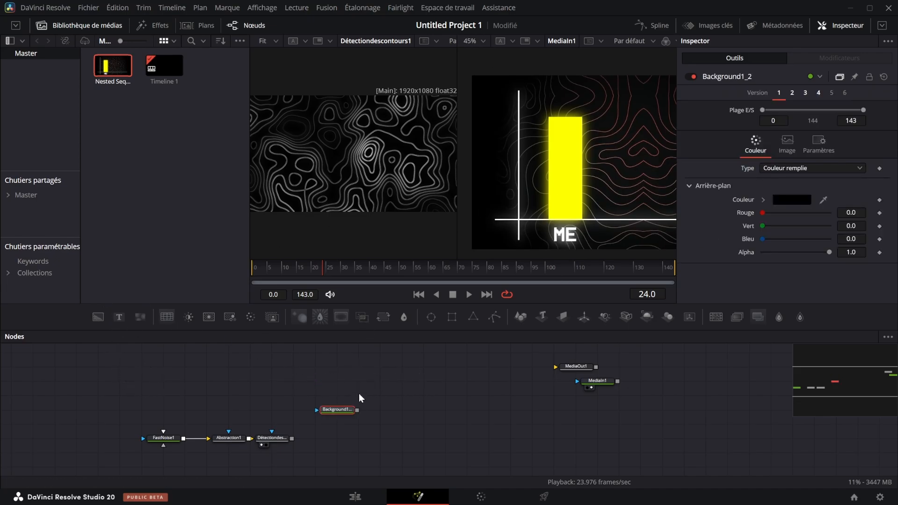
drag(318, 440, 312, 472)
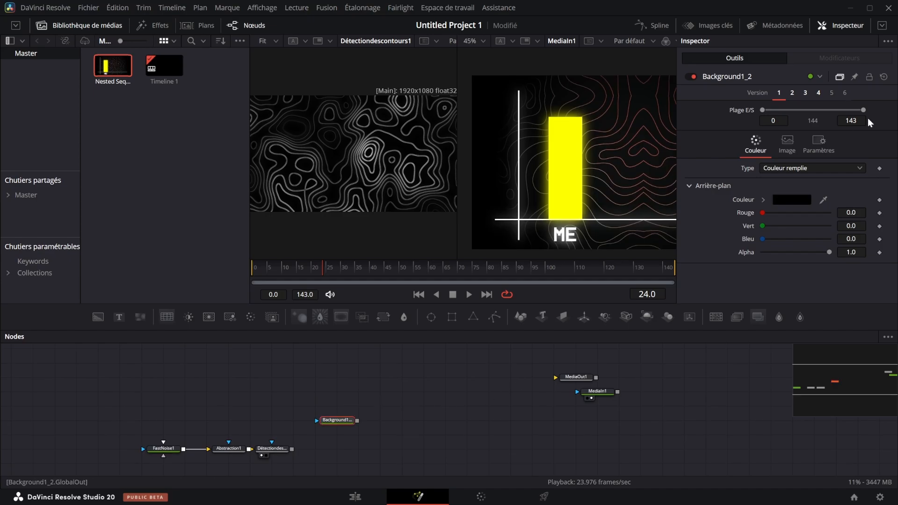
drag(328, 420, 304, 215)
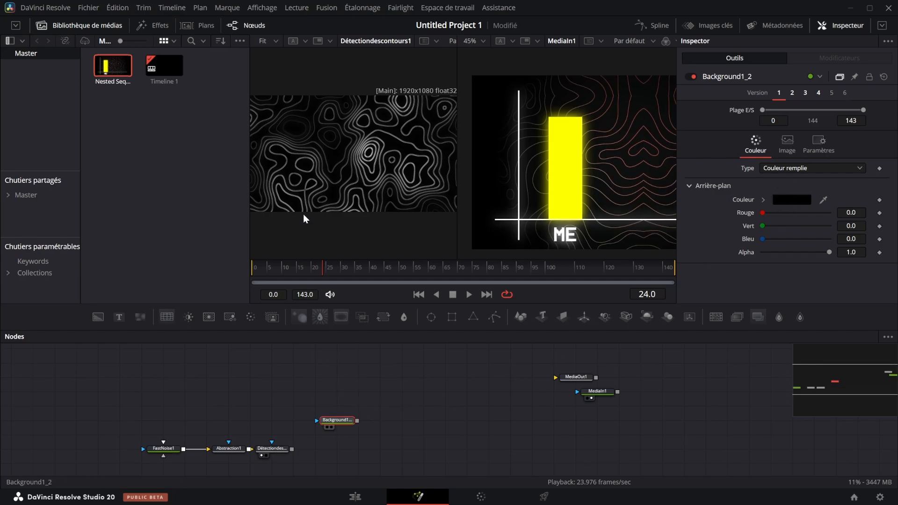
- Change the new Background node's colour to white
click(791, 200)
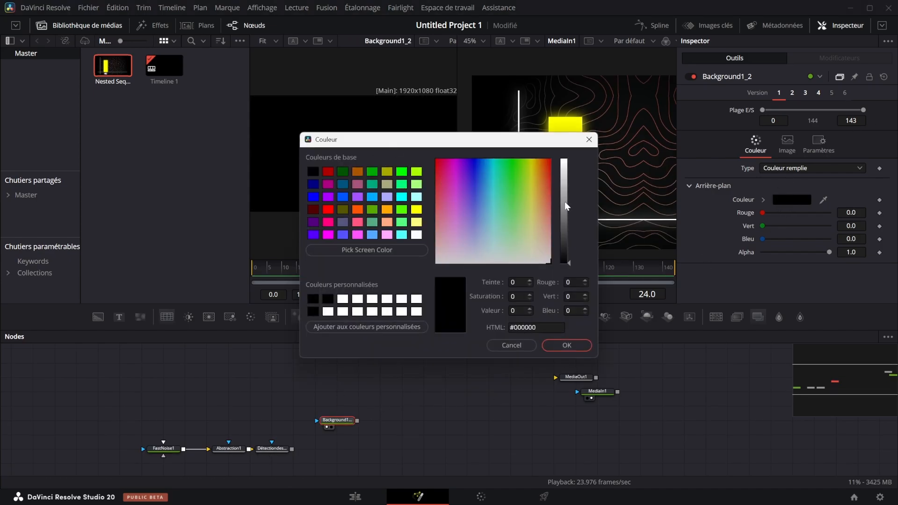
drag(566, 206, 565, 155)
click(567, 345)
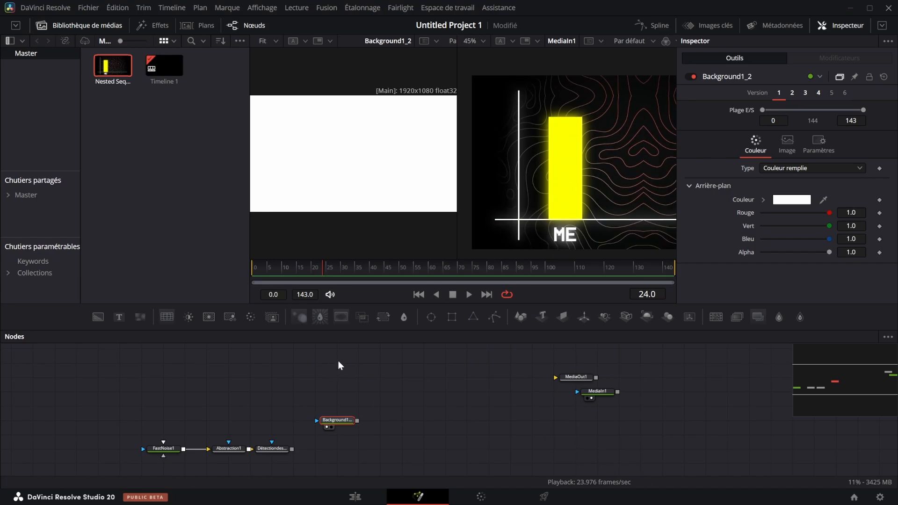
- Add a Rectangle mask node, connect it to the white Background node and place it directly above
key(shift+space)
text(rect)
click(484, 363)
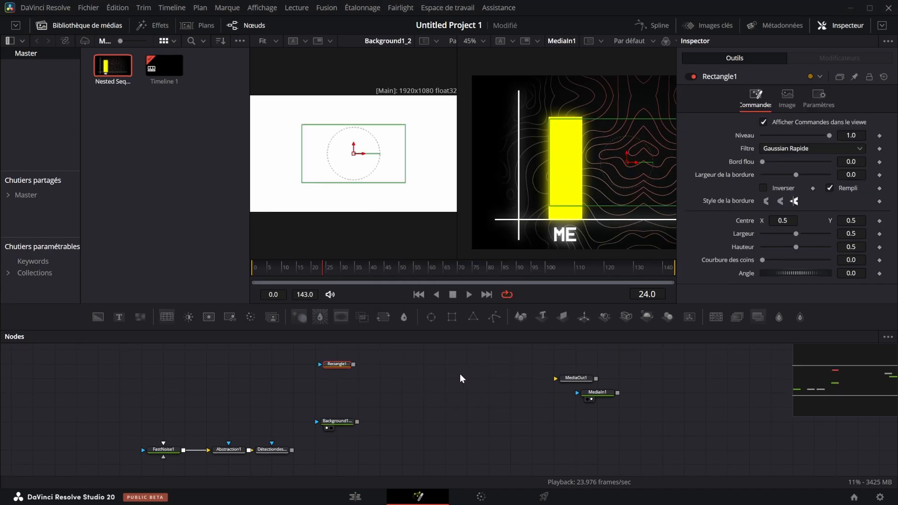
drag(354, 399, 344, 423)
drag(337, 366, 339, 397)
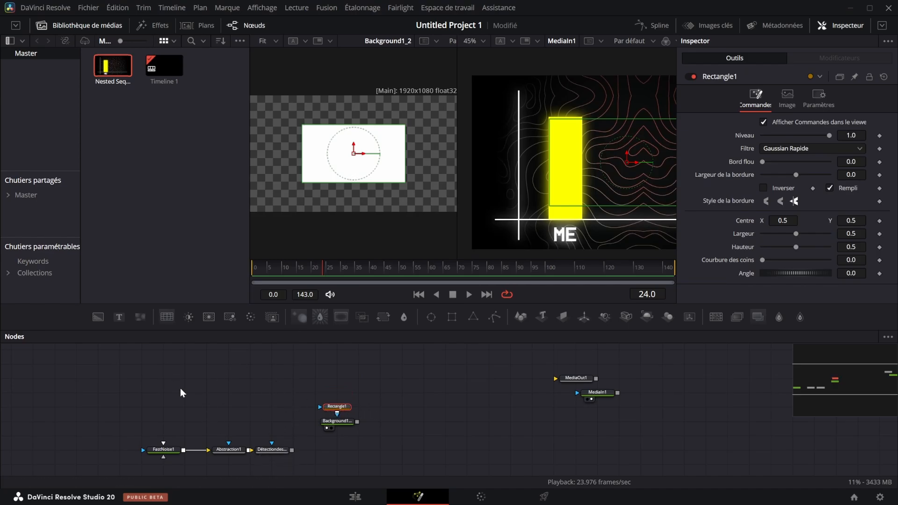
click(414, 428)
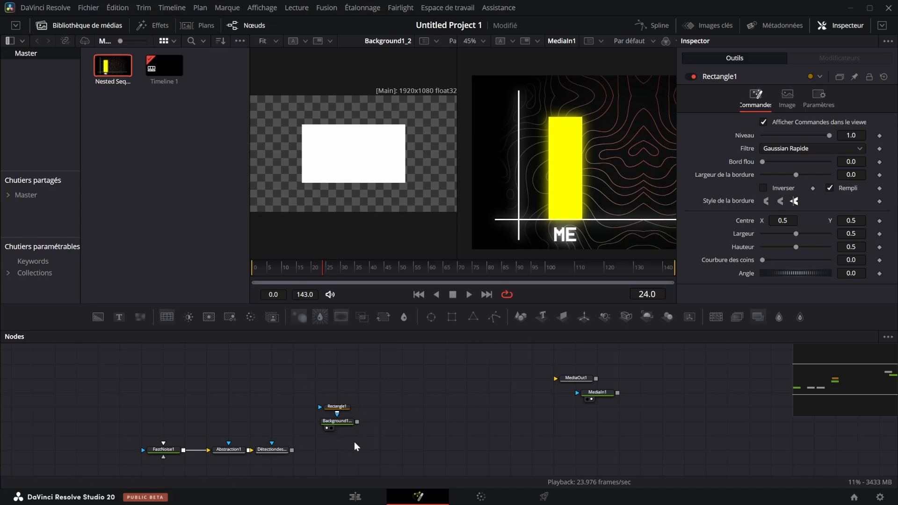
drag(356, 421, 292, 451)
key(Delete)
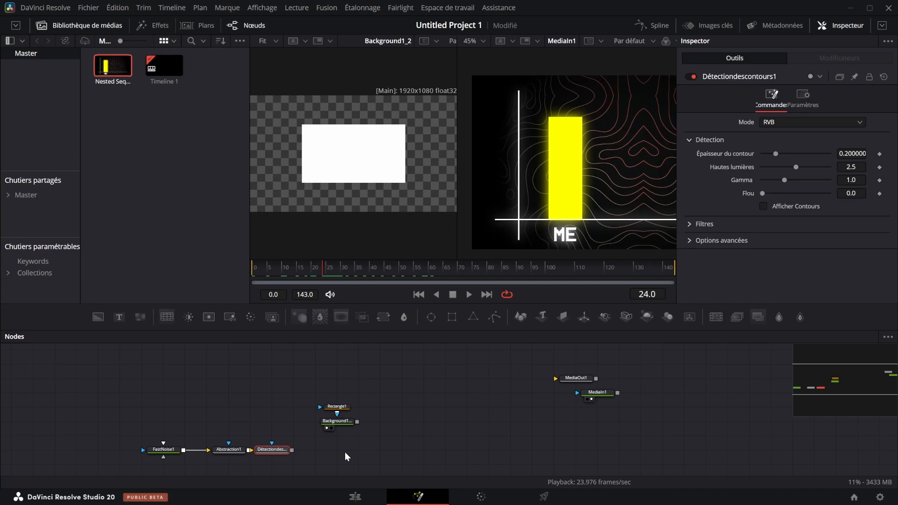
- Add a Merge node after the edge detection, feed the white Background in as foreground, preview it, and align the Background and Rectangle above it
key(shift+space)
text(merge)
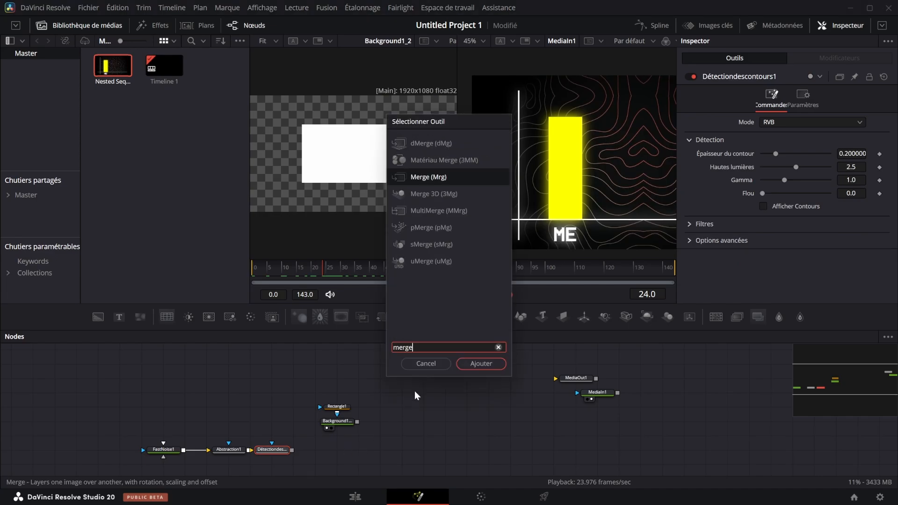
key(Return)
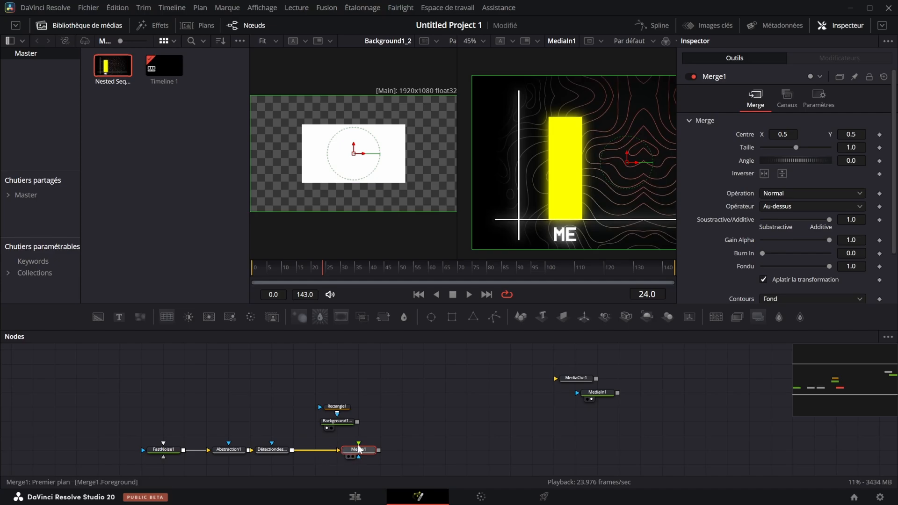
drag(357, 422, 324, 402)
key(1)
drag(345, 407, 366, 408)
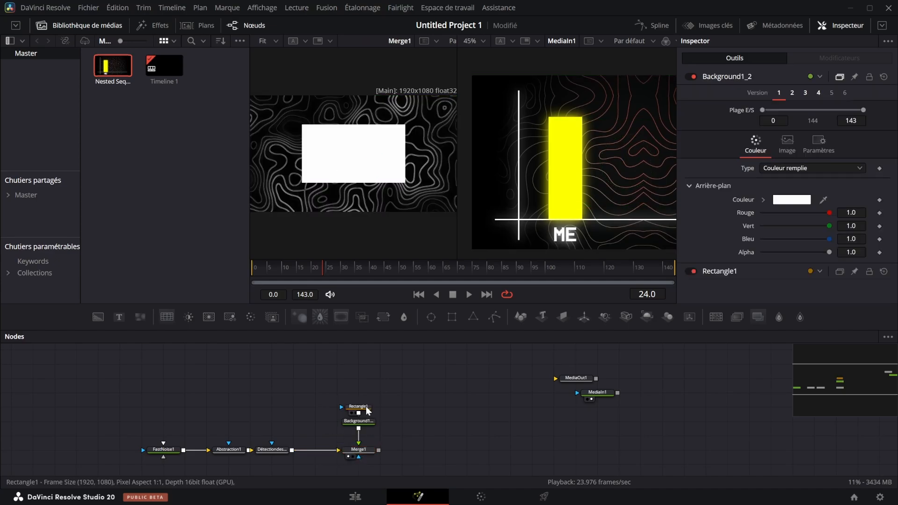
- Narrow the white rectangle mask to a width of about 0.012 and move it to Centre X 0.096446 as a vertical axis
click(366, 408)
drag(407, 142, 356, 137)
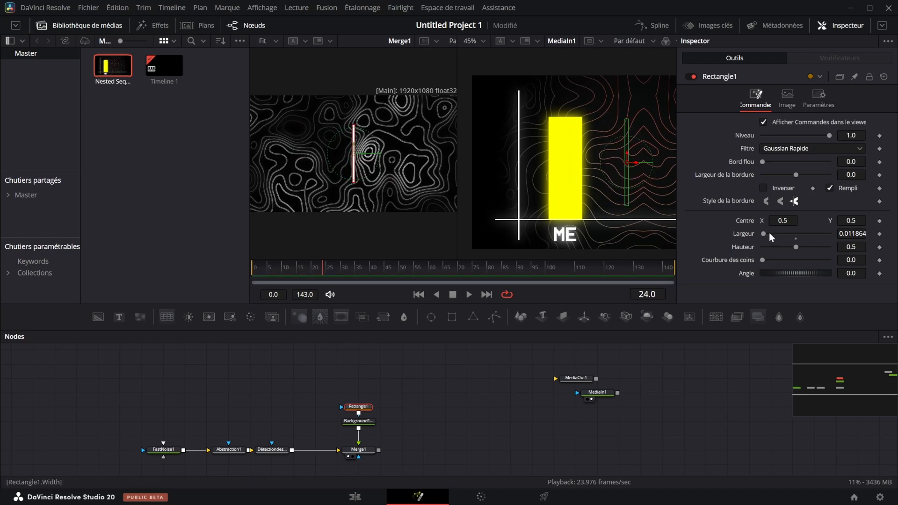
drag(764, 235, 769, 232)
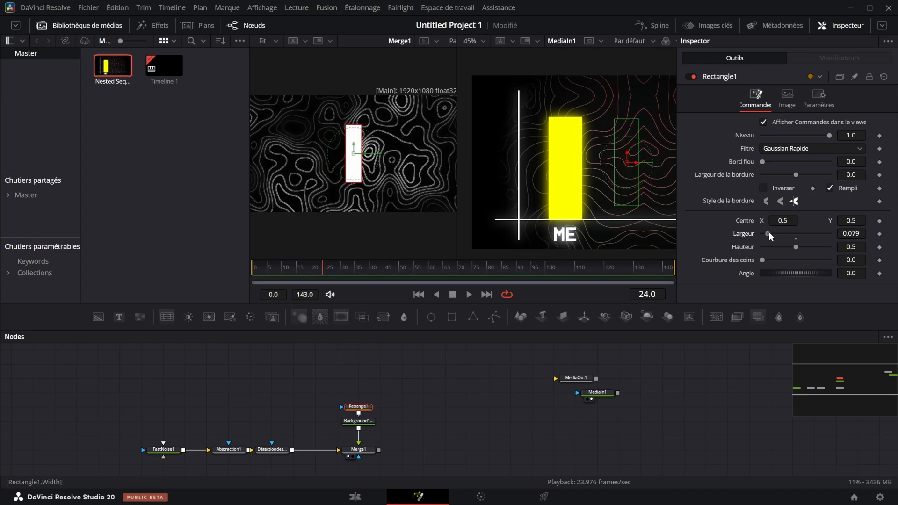
key(ctrl+z)
mouse_move(346, 158)
mouse_down()
mouse_move(408, 156)
mouse_move(329, 160)
mouse_move(339, 160)
mouse_up()
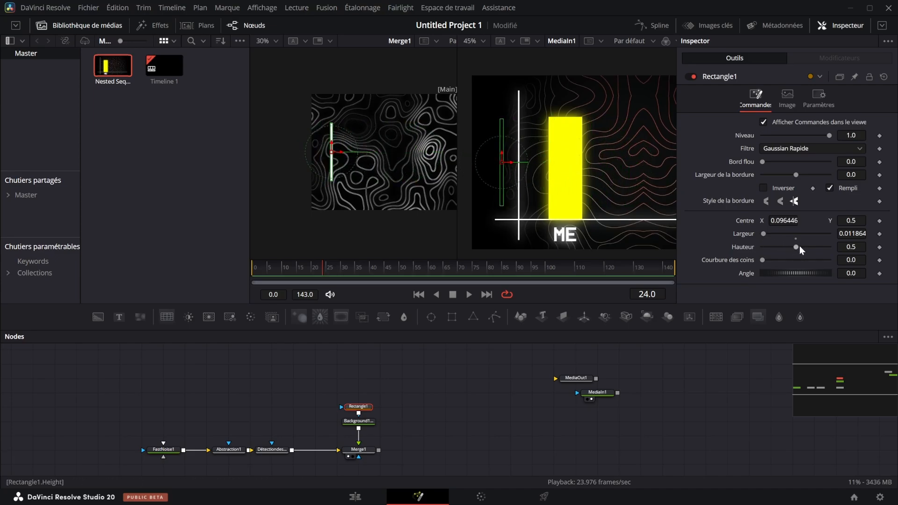
- Set the vertical axis mask's height to 0.911, its Centre Y to 0.488 and its width to 0.003864
drag(799, 246, 848, 221)
click(474, 441)
drag(851, 234, 849, 233)
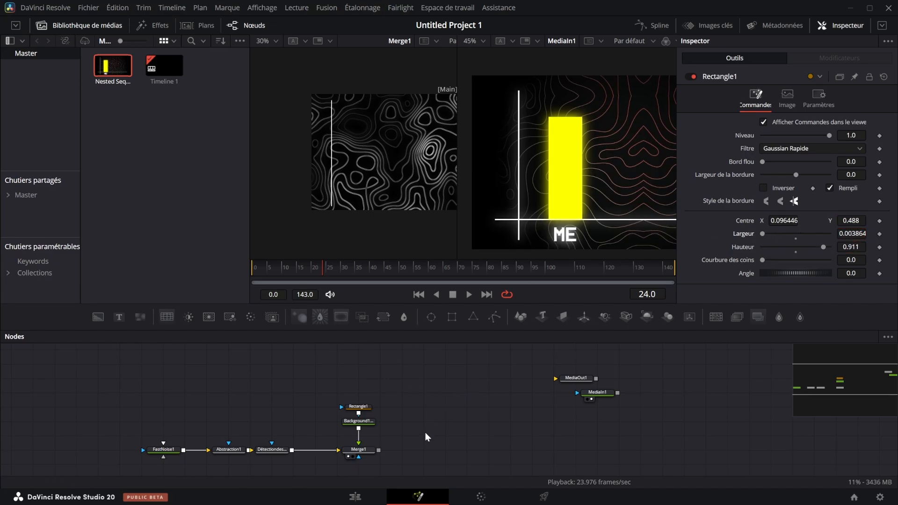
- Duplicate the Merge1, white Background and Rectangle group, chain the copy after Merge1, and preview the copied Merge
drag(408, 465, 332, 393)
key(ctrl+c)
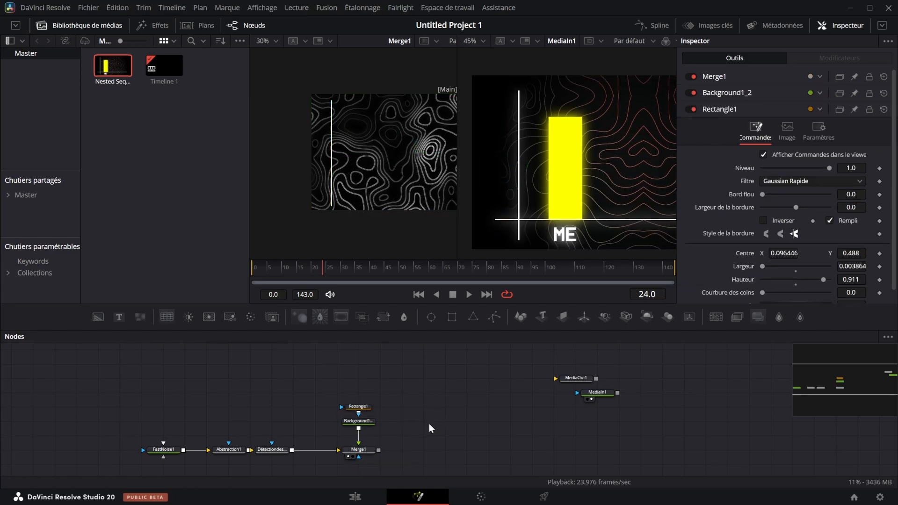
key(ctrl+v)
click(457, 447)
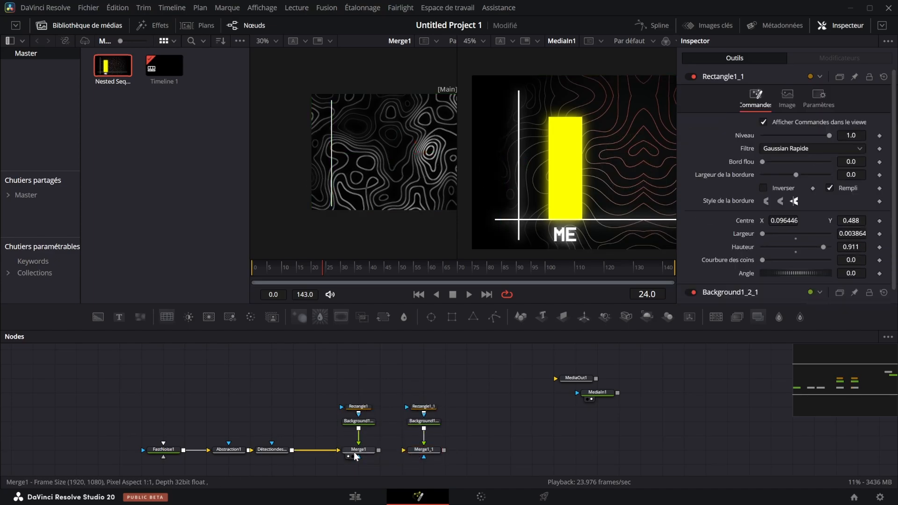
drag(379, 450, 423, 450)
click(414, 456)
- Rotate the copied Rectangle mask to -90 degrees and move it to Centre X 0.319796, Y 0.084676 as a horizontal axis
click(424, 407)
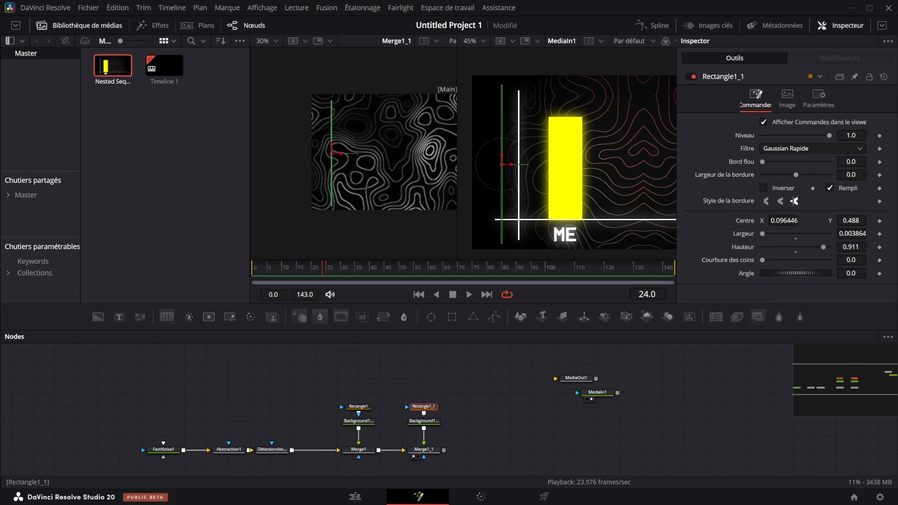
drag(863, 272, 858, 270)
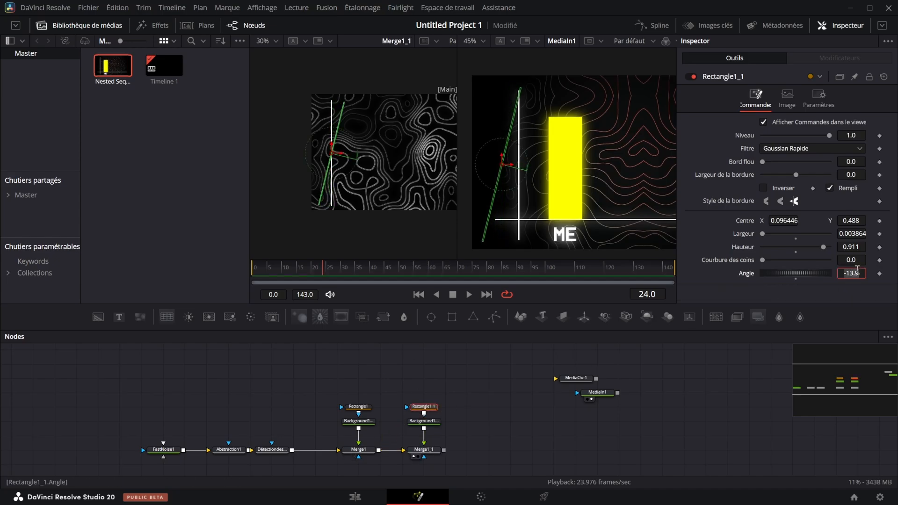
text(-90)
key(Return)
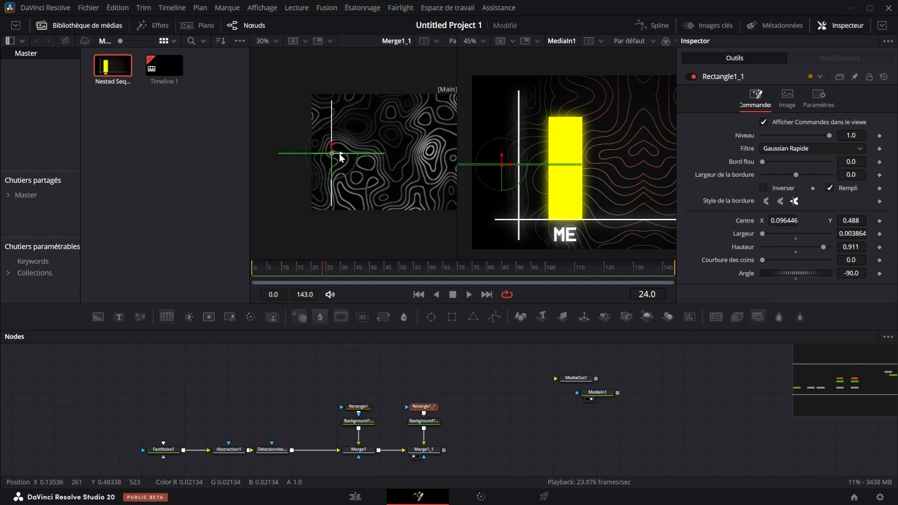
drag(341, 153, 379, 196)
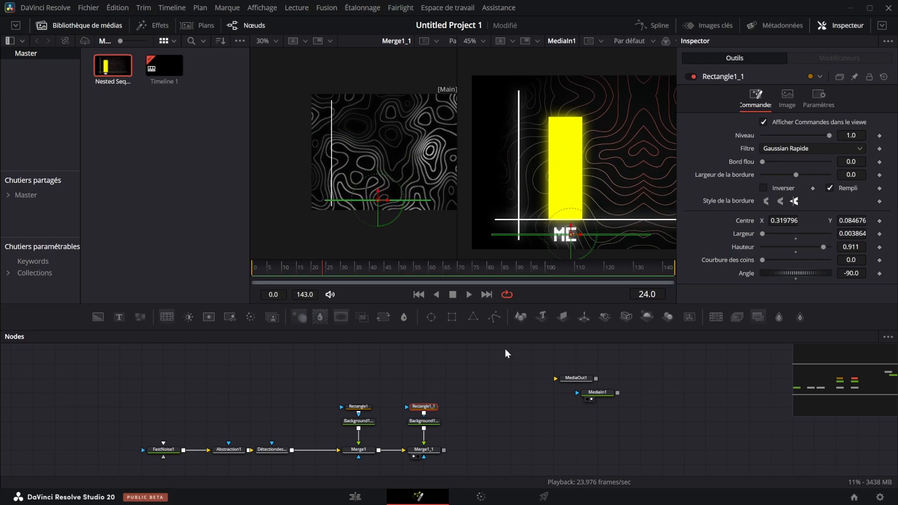
- Lengthen the horizontal axis mask to a height of 1.409 and centre it at X 0.411797, Y 0.147677
click(505, 357)
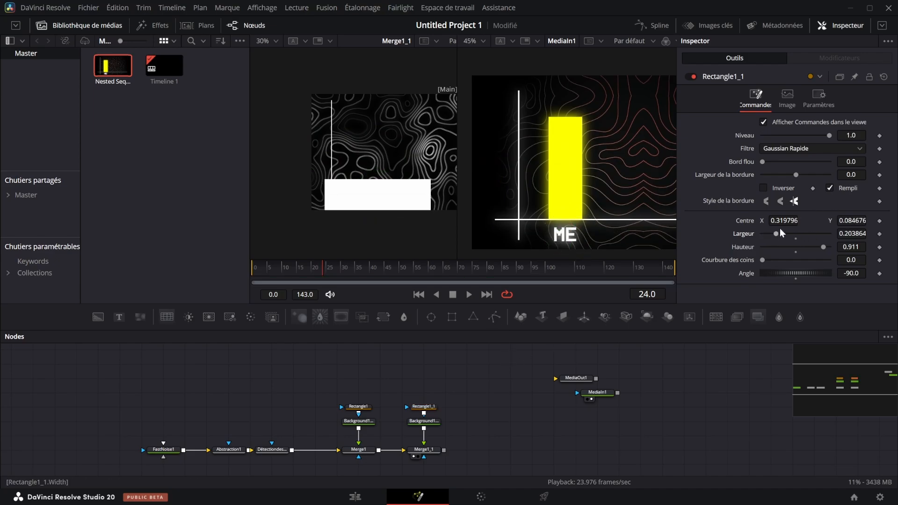
click(859, 247)
text(2)
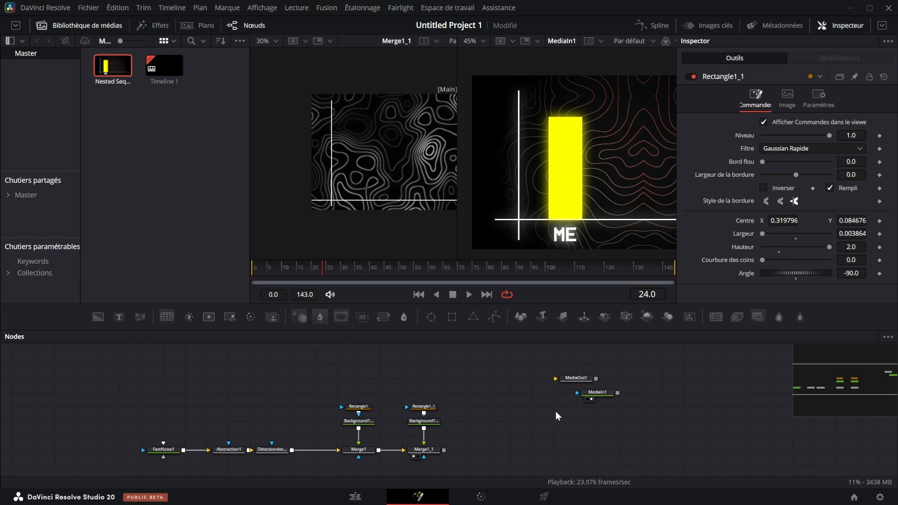
scroll(450, 197, down, 3)
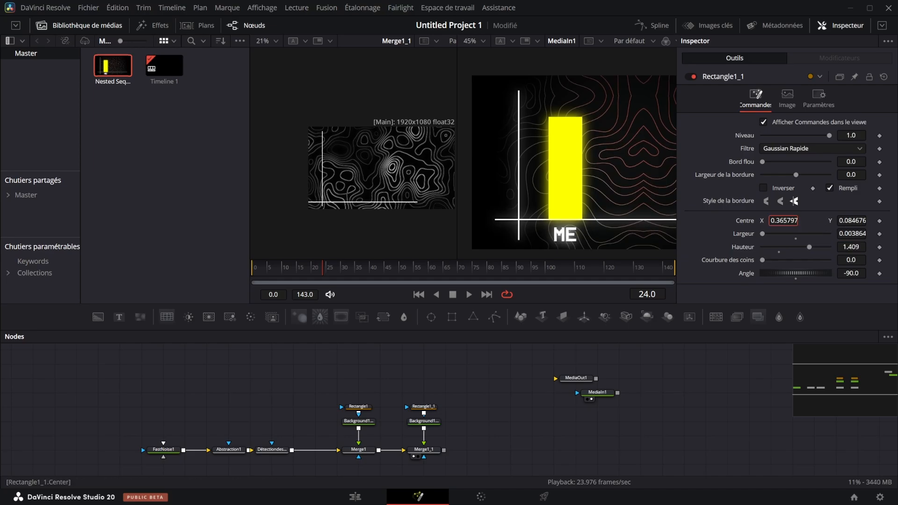
drag(783, 221, 879, 221)
drag(784, 221, 782, 221)
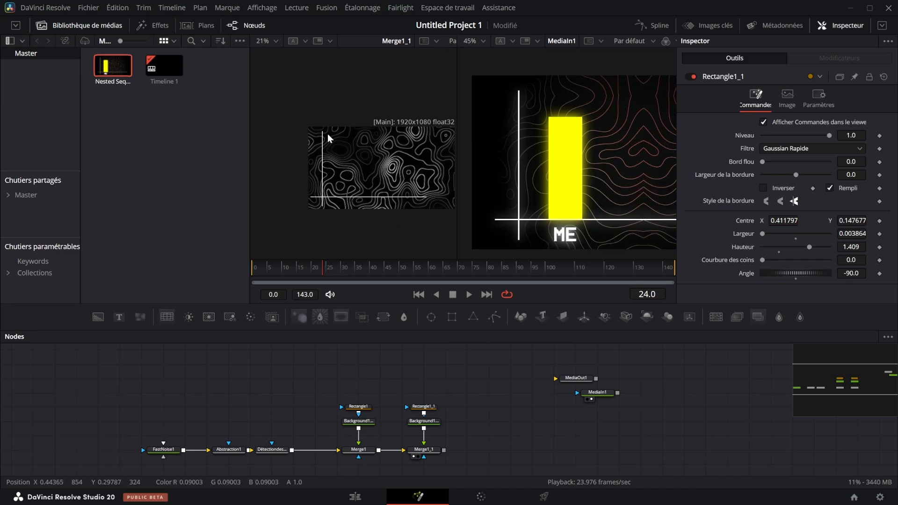
- Fit the preview to its viewer, go to frame 28, and add another Background node with a Rectangle mask node above it beside the horizontal axis group
click(276, 41)
drag(330, 279, 333, 243)
drag(140, 317, 547, 360)
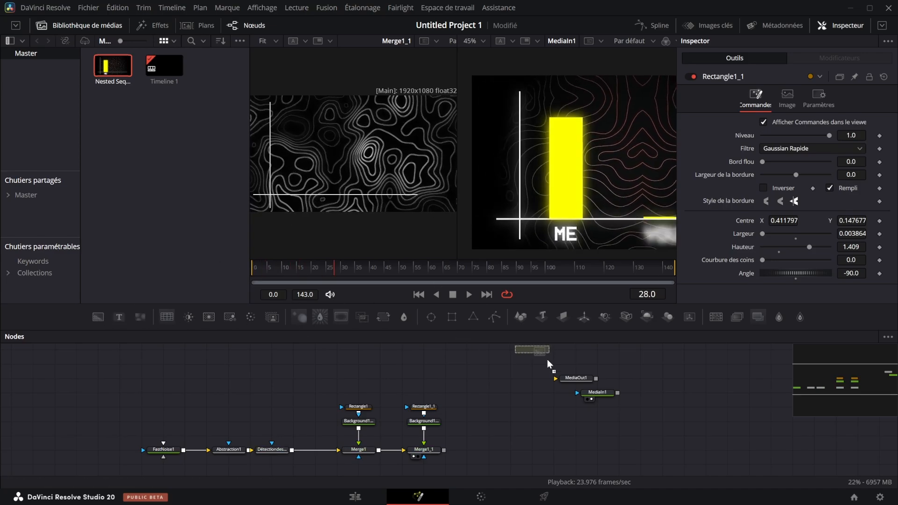
drag(475, 414, 476, 415)
drag(448, 321, 489, 402)
click(475, 421)
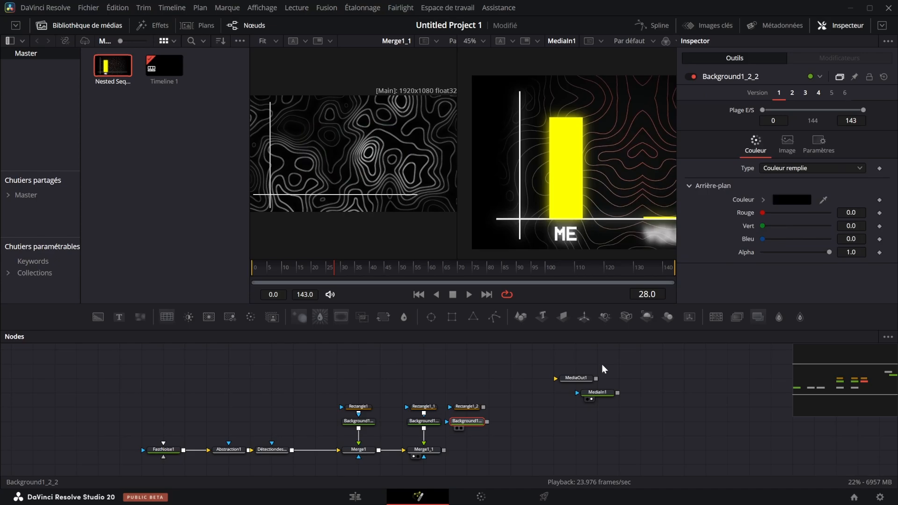
- Set the new Background's colour to yellow #ffff00, sampled from the bar in the reference clip
click(779, 198)
drag(378, 140, 341, 293)
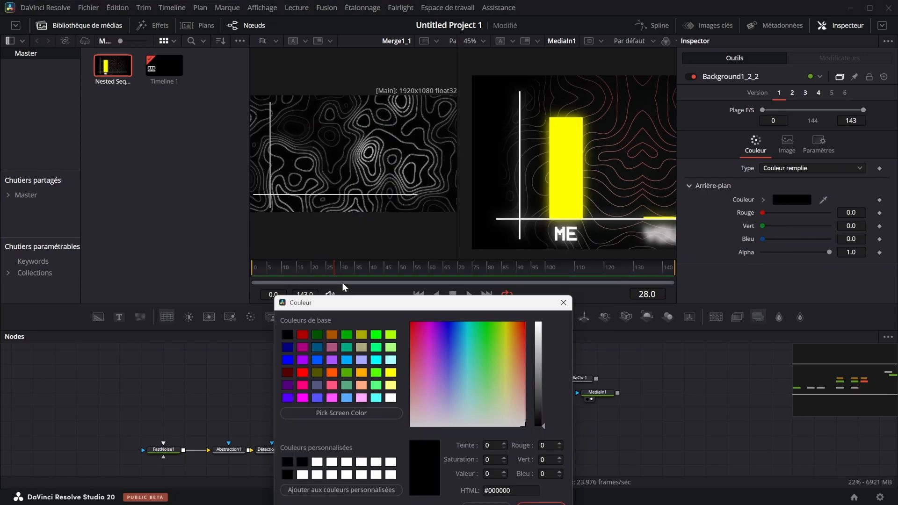
drag(438, 305, 433, 257)
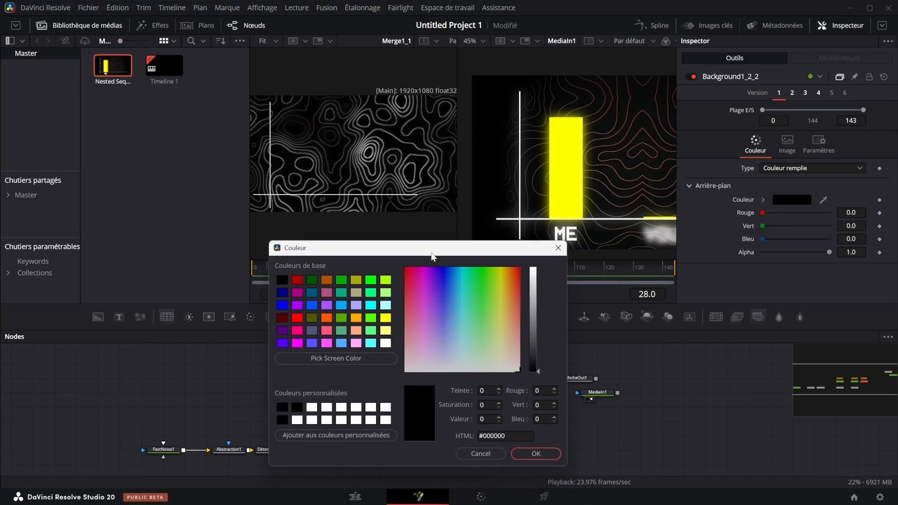
click(348, 358)
click(560, 195)
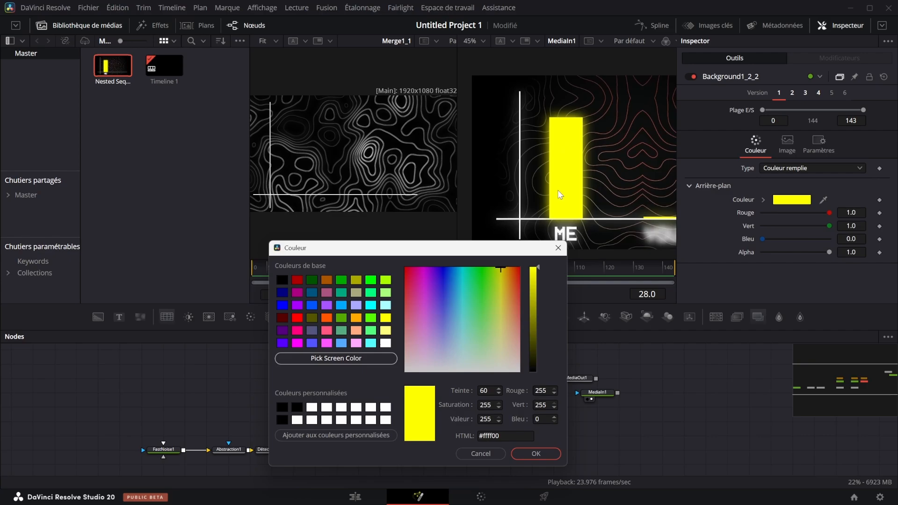
click(535, 453)
- Merge the yellow Background over Merge1_1, preview the new Merge, and connect the new Rectangle as the Background's mask
click(467, 450)
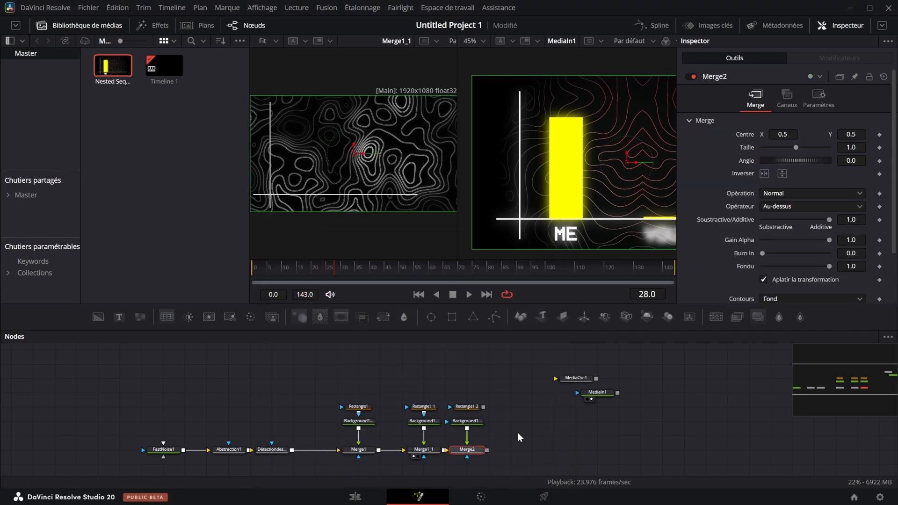
key(1)
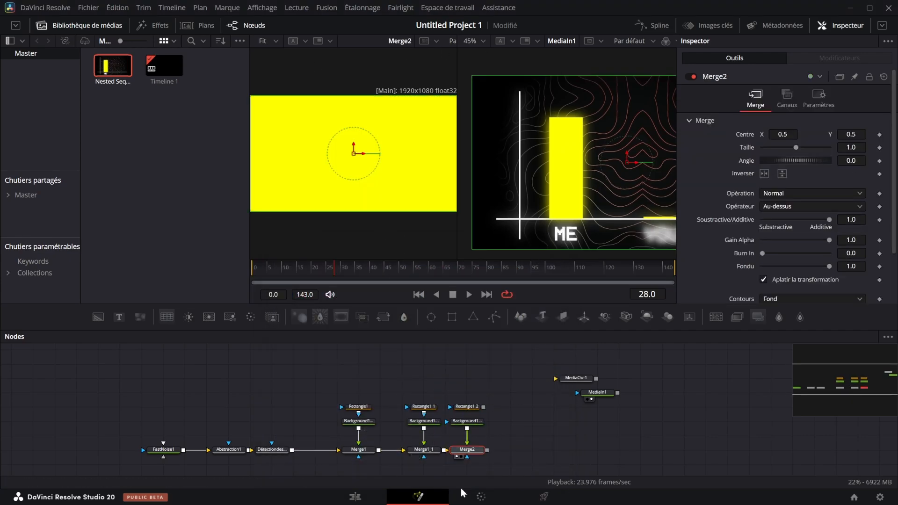
drag(483, 407, 467, 423)
click(467, 423)
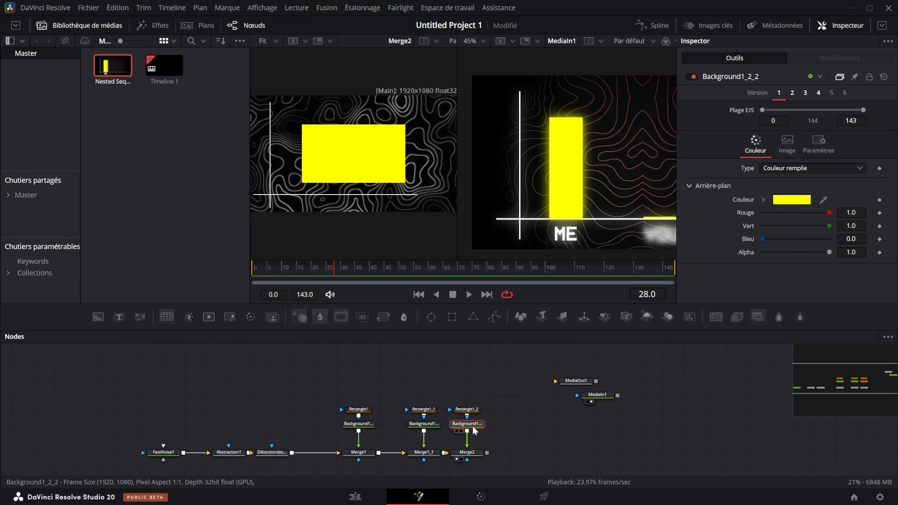
- Narrow the yellow rectangle to a width of about 0.073 and move it close to the vertical axis at Centre X 0.238215
click(466, 409)
drag(405, 158, 354, 152)
scroll(355, 162, up, 3)
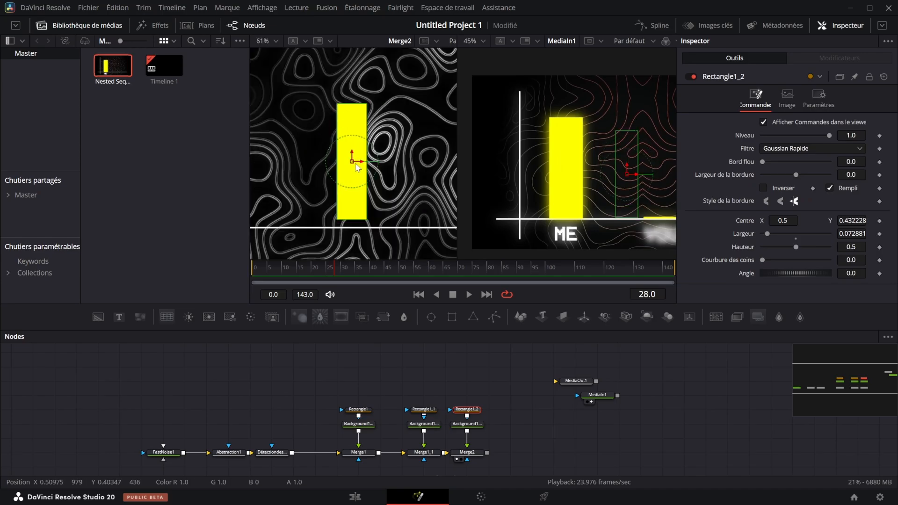
drag(362, 160, 293, 162)
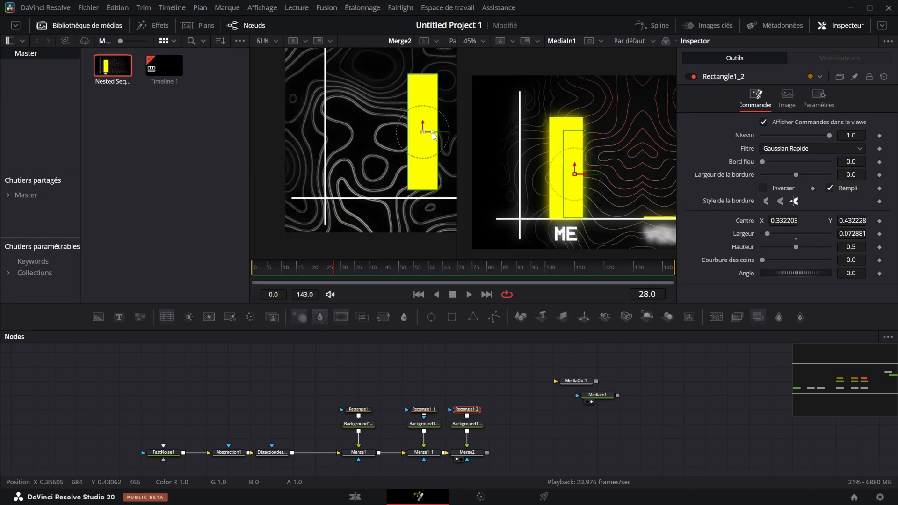
drag(433, 135, 380, 126)
- Enlarge the yellow bar to width 0.116065 and height 0.653846, and raise it to Centre Y 0.477477 so it sits on the horizontal axis
drag(406, 125, 406, 126)
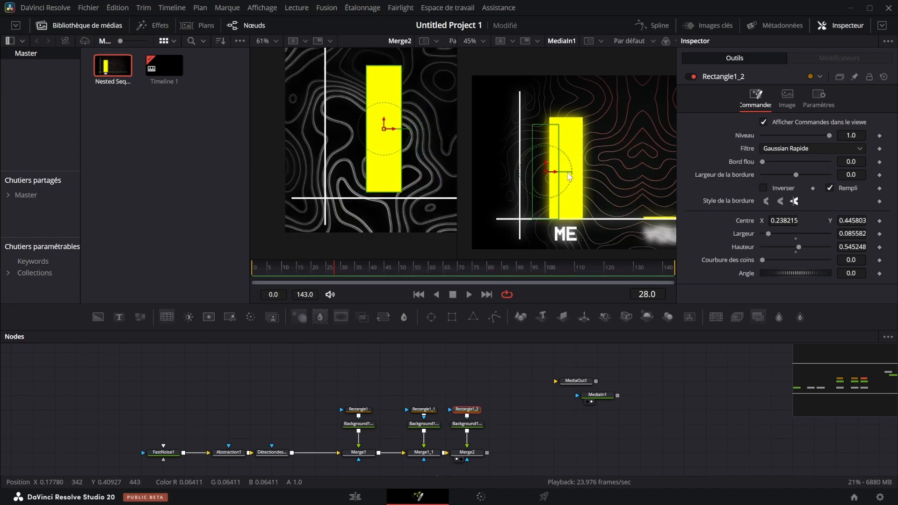
drag(401, 106, 401, 104)
drag(387, 65, 386, 53)
drag(383, 121, 383, 114)
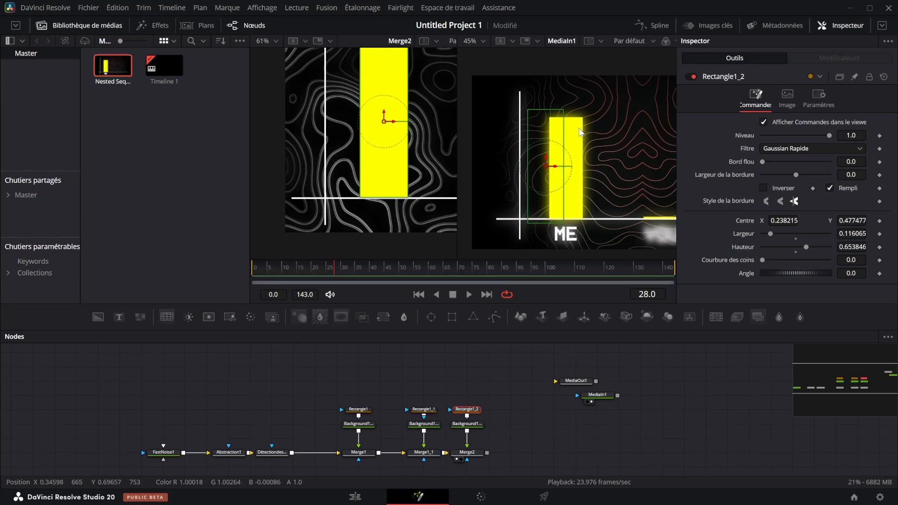
- Check the reference graph at frame 42, then duplicate the yellow bar's Merge, Background and Rectangle nodes and chain the copy after Merge2
drag(624, 165, 564, 162)
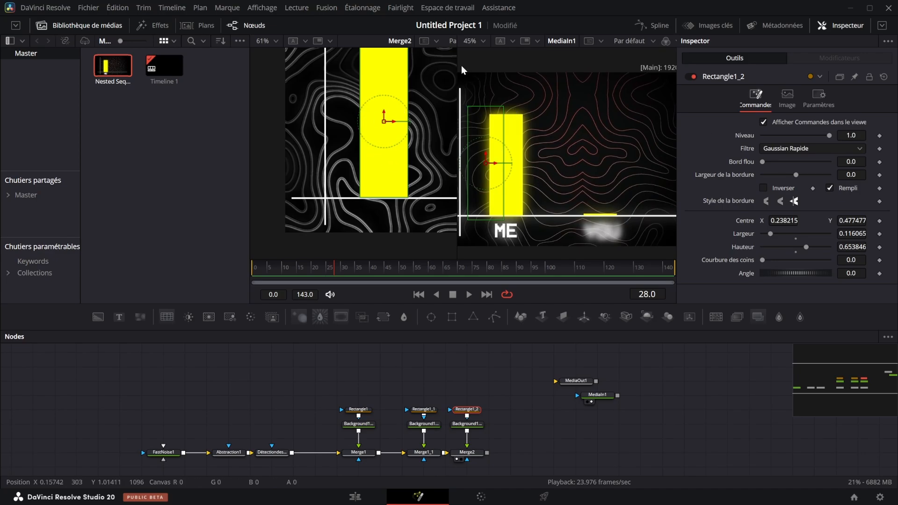
click(557, 413)
scroll(370, 176, up, 2)
scroll(375, 174, down, 3)
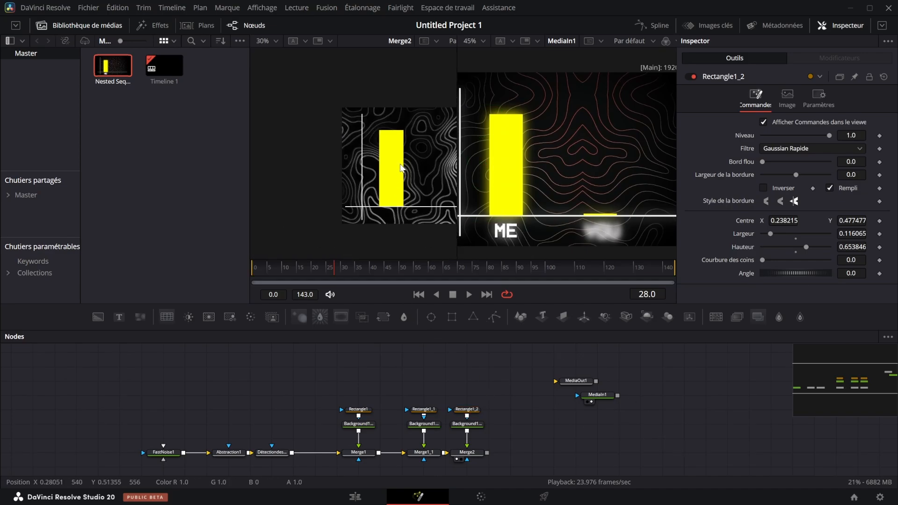
mouse_move(371, 271)
mouse_down()
mouse_move(389, 274)
mouse_move(375, 270)
mouse_up()
drag(510, 451, 475, 399)
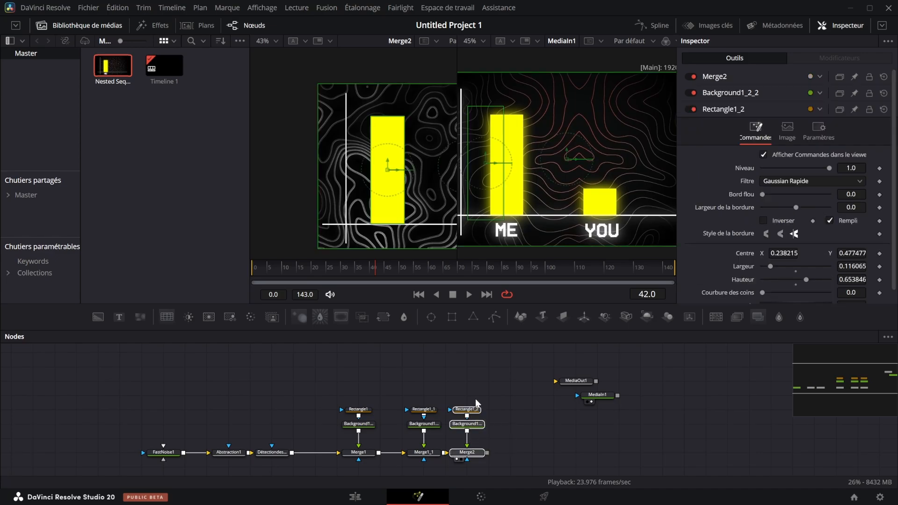
key(ctrl+c)
key(ctrl+v)
drag(488, 451, 524, 453)
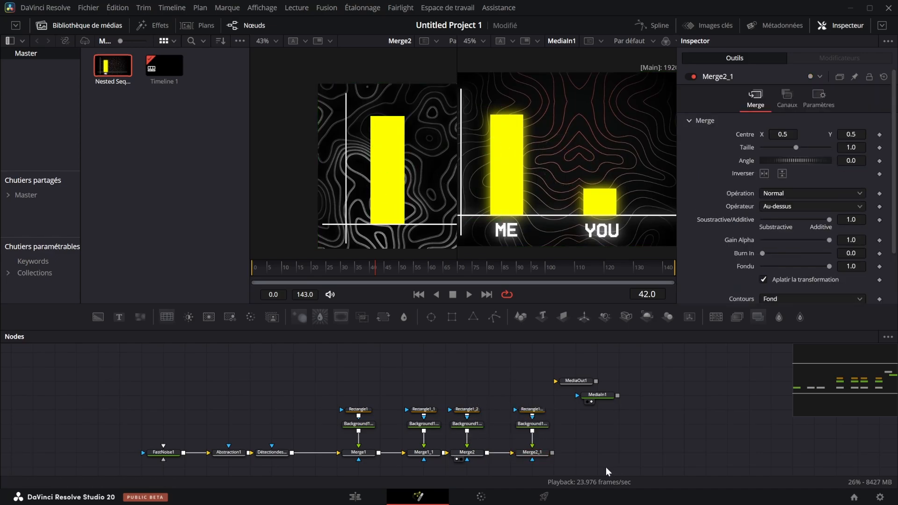
- Preview Merge2_1 and turn the duplicated yellow rectangle into a short bar standing on the horizontal axis, right of the tall bar
drag(424, 141, 423, 139)
click(536, 410)
drag(397, 170, 364, 169)
drag(370, 109, 411, 192)
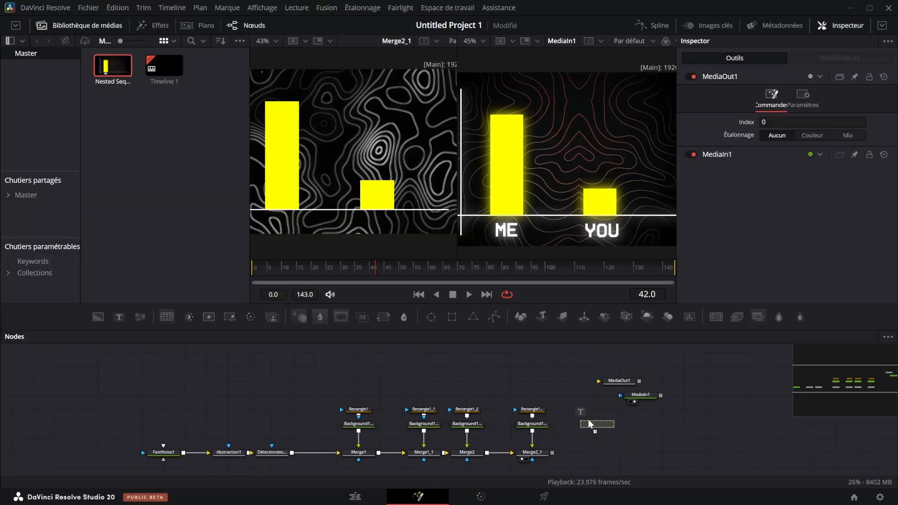
- Merge a new Text node after Merge2_1, reading ME in Montserrat Bold, and place it beneath the tall bar
click(608, 424)
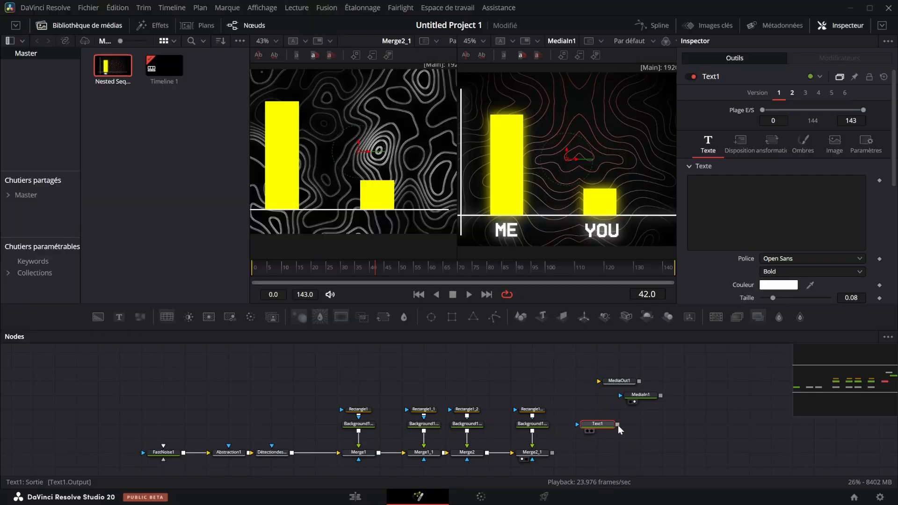
drag(552, 455, 552, 453)
click(608, 425)
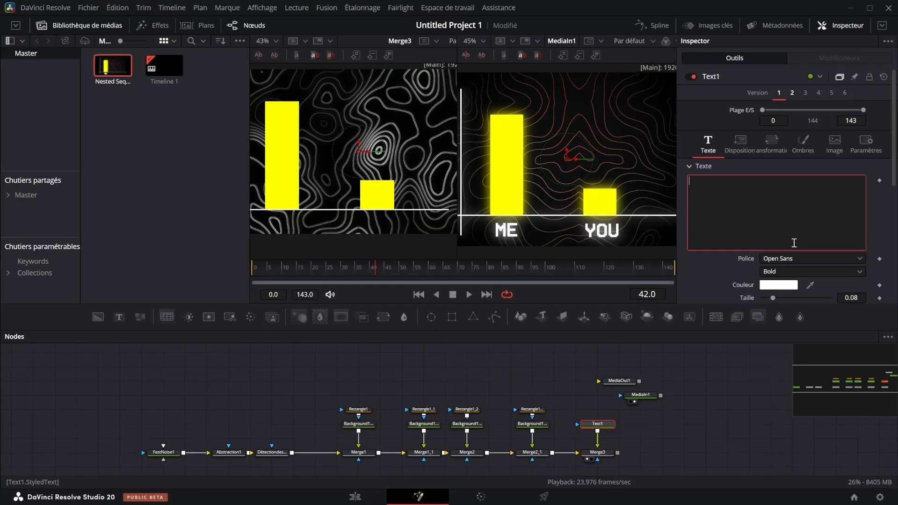
click(798, 259)
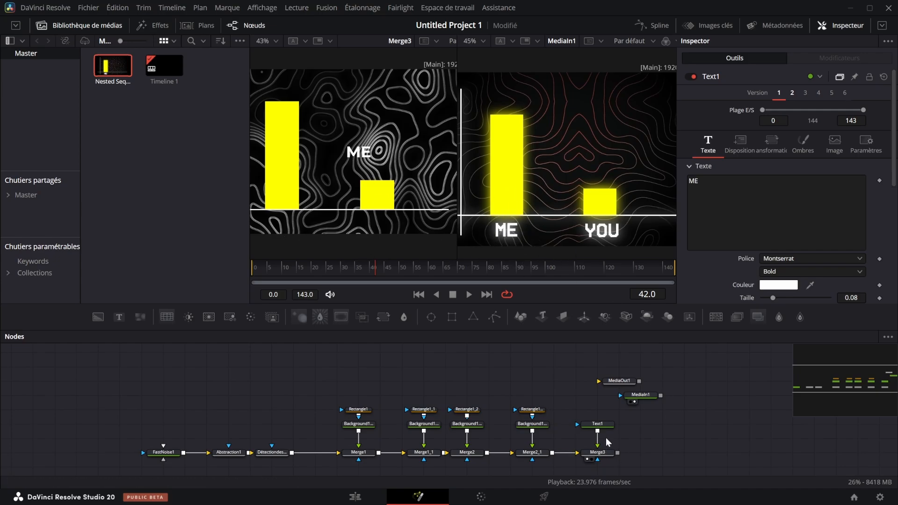
click(599, 424)
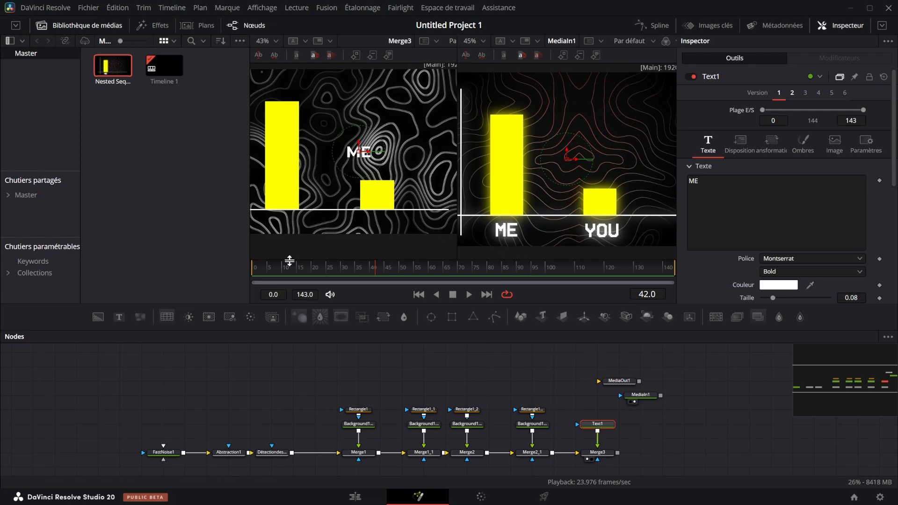
drag(405, 140, 337, 212)
- Duplicate the Text1 and Merge3 nodes, chain the copy after Merge3, and preview Merge3_1
drag(629, 469, 598, 424)
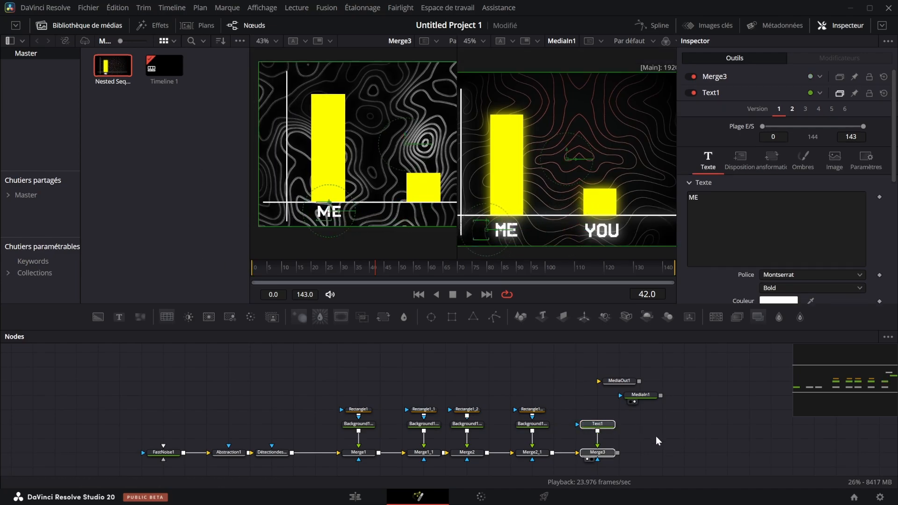
key(ctrl+c)
key(ctrl+v)
drag(631, 452, 642, 453)
click(645, 453)
key(1)
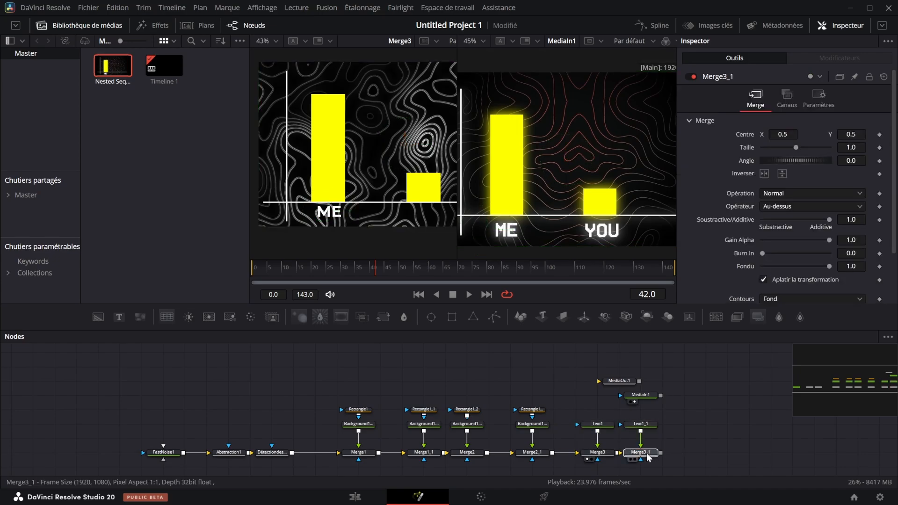
- Change the duplicated text to YOU and move it beneath the short bar
click(642, 425)
drag(759, 211, 665, 164)
key(BackSpace)
text(YOU)
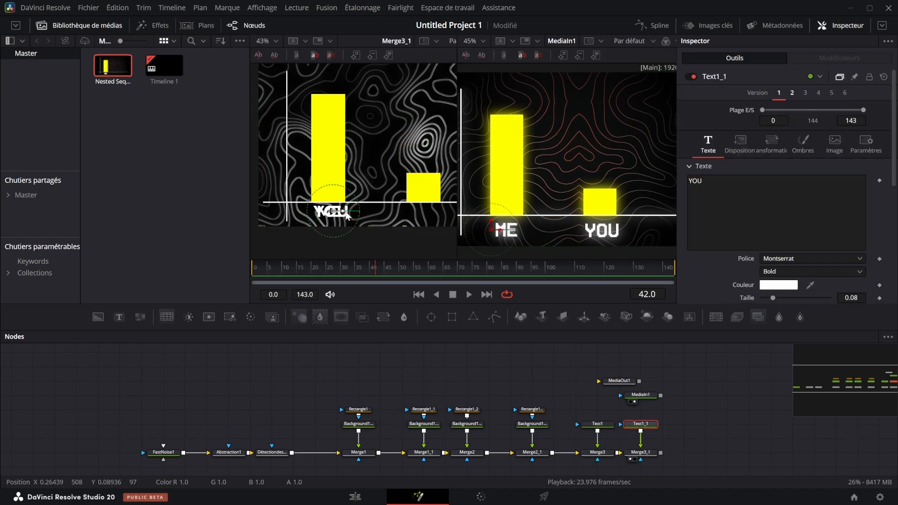
drag(329, 211, 434, 217)
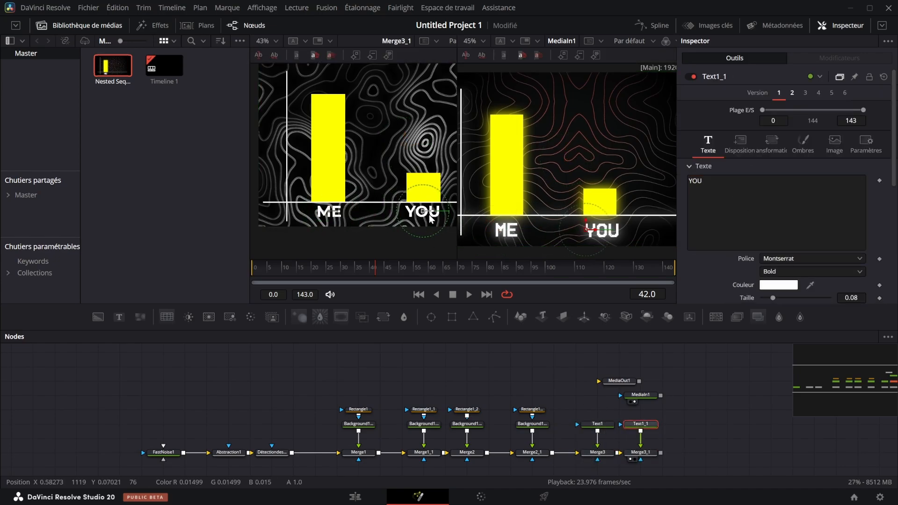
- Check the reference axes at frame 0, then add a Rectangle node connected as the mask of Merge1
drag(280, 268, 243, 276)
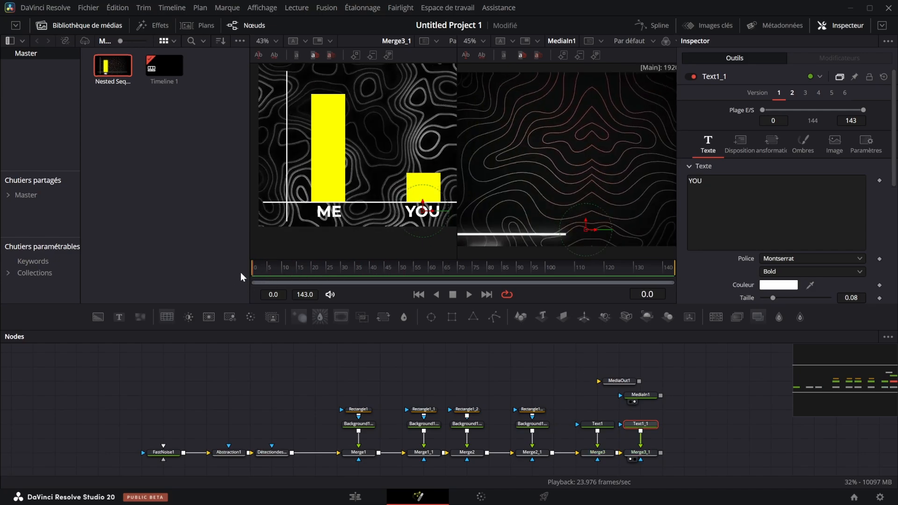
drag(534, 188, 597, 184)
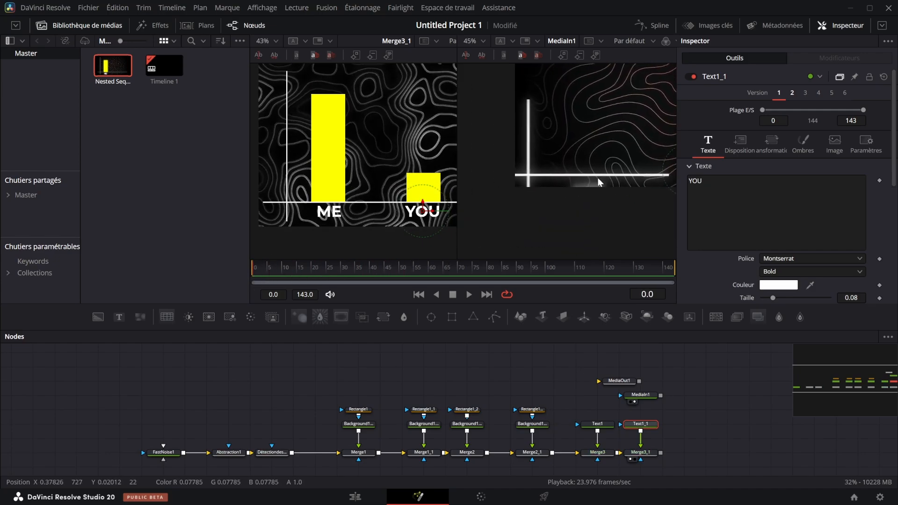
click(359, 409)
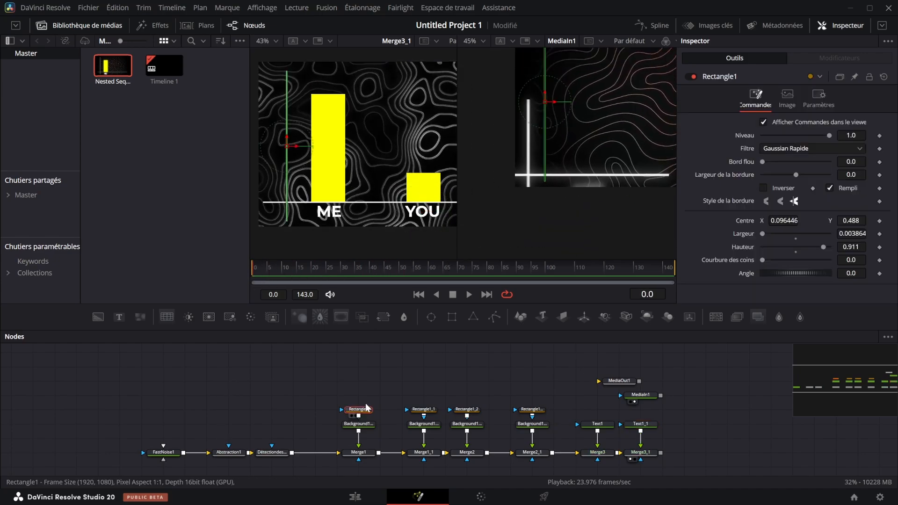
scroll(529, 447, down, 2)
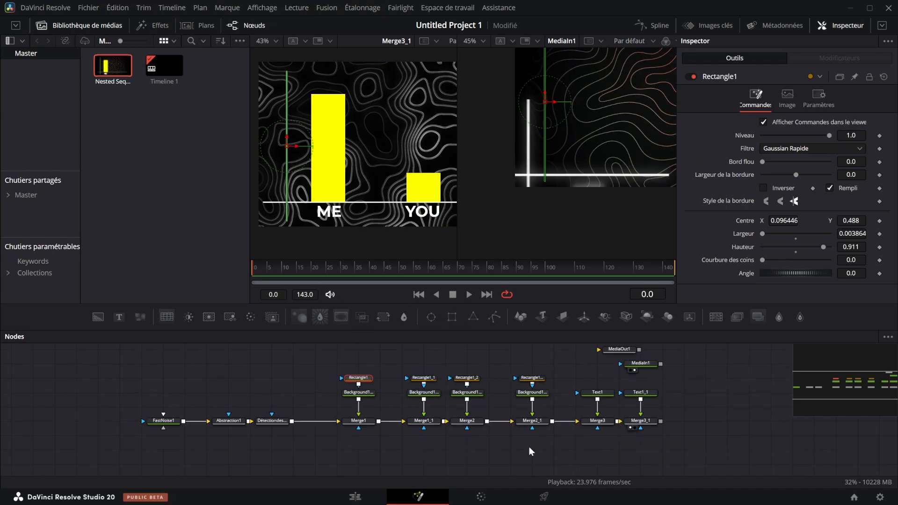
click(510, 448)
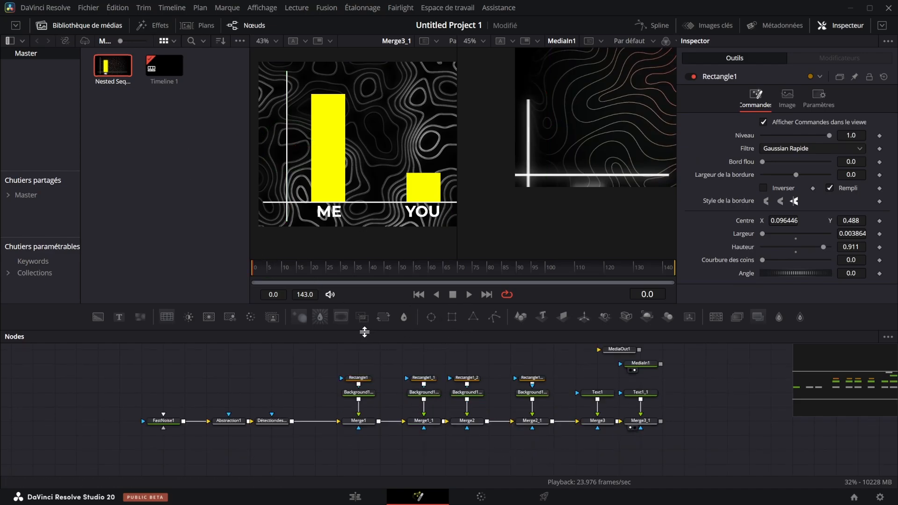
drag(358, 378, 339, 465)
click(363, 430)
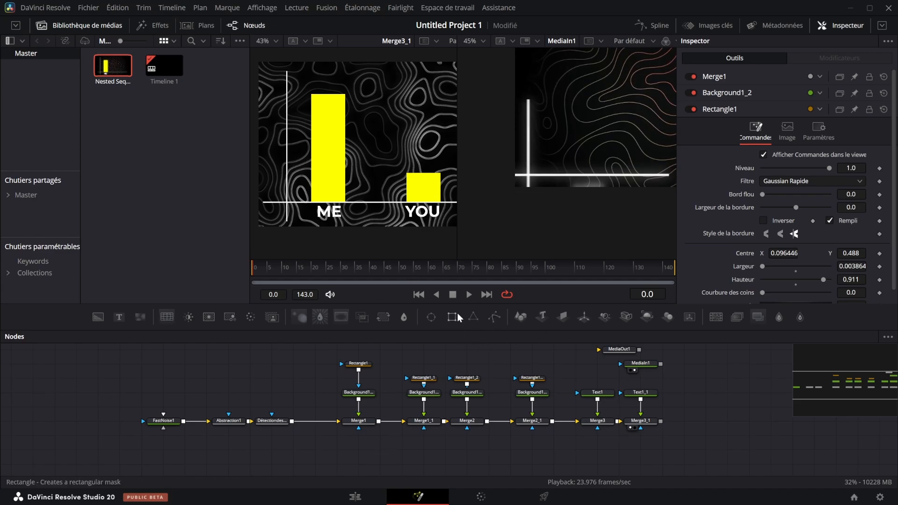
drag(342, 447, 362, 450)
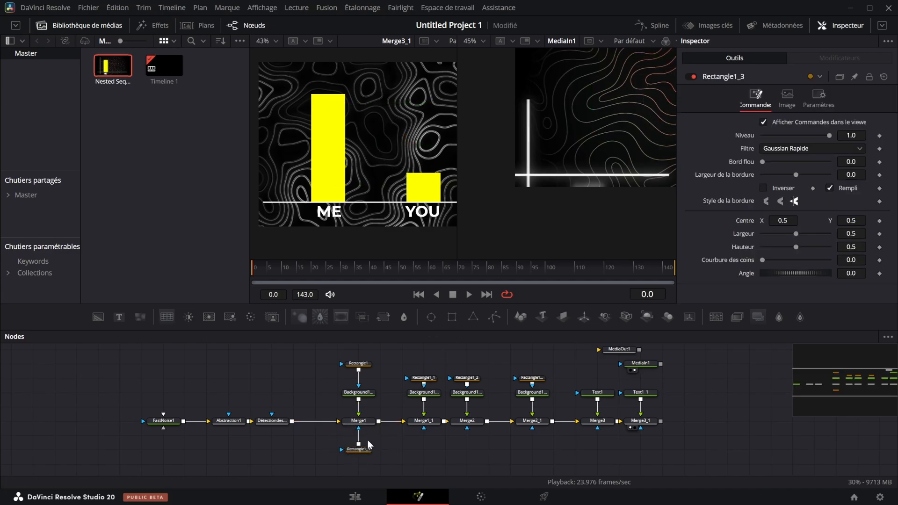
click(361, 448)
- Position the Merge1 mask at Centre X 0.147482, set its height to 1.323404, and lower it to Centre Y about -0.381
drag(410, 144, 307, 160)
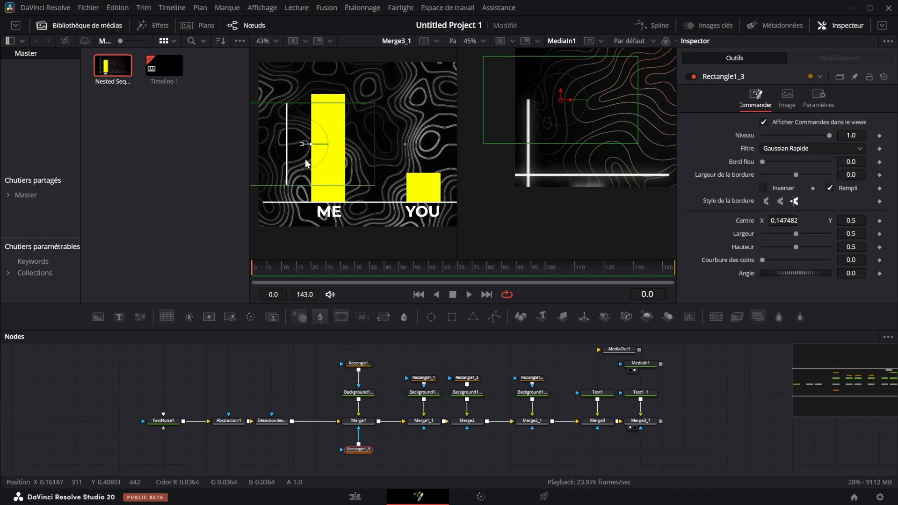
drag(314, 103, 314, 36)
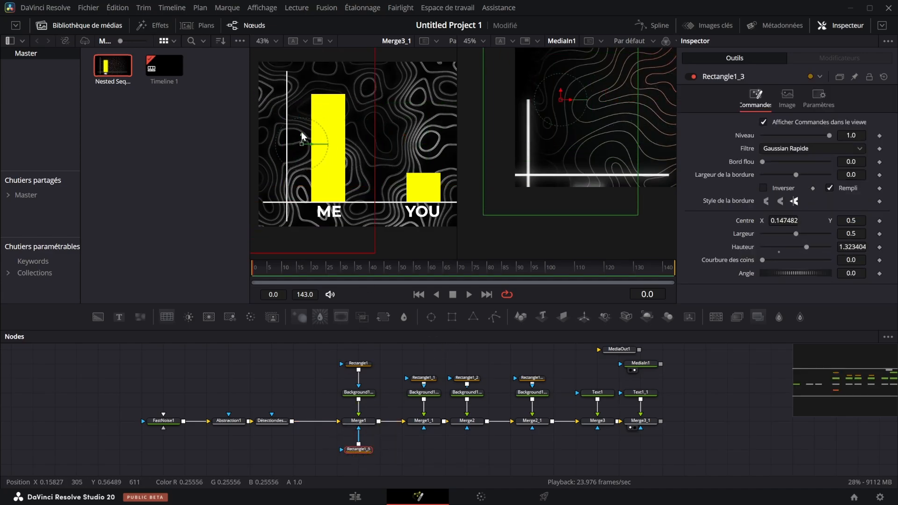
drag(301, 136, 274, 268)
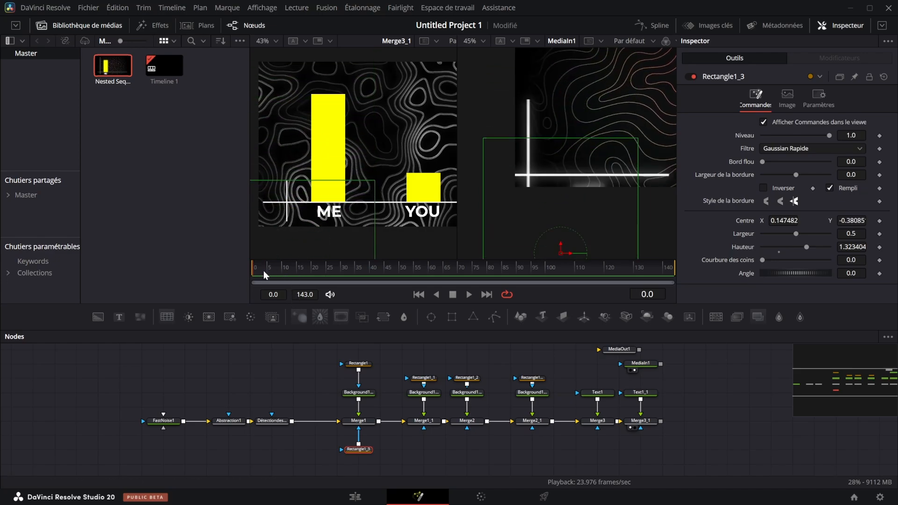
- Keyframe the Merge1 mask's centre at frame 0, and raise it to Centre Y 0.344149 at frame 30 to reveal the vertical axis
click(881, 220)
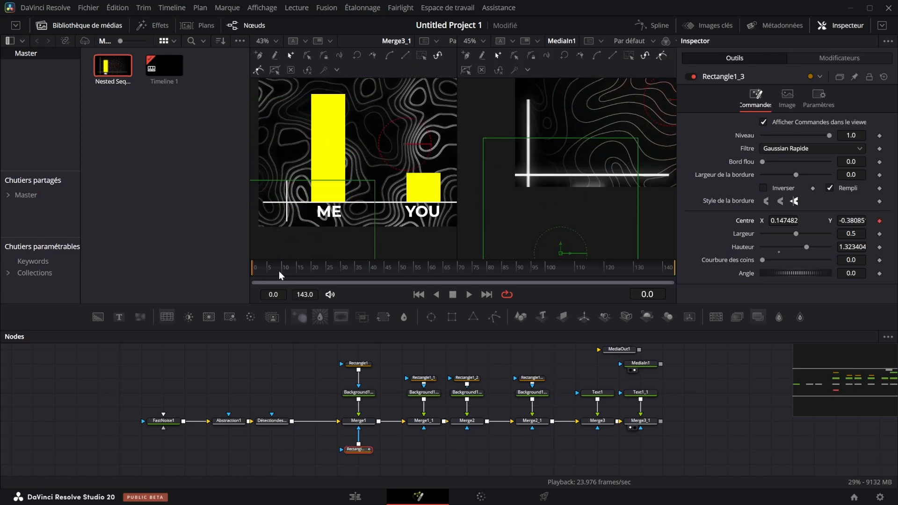
click(340, 268)
drag(863, 221, 897, 222)
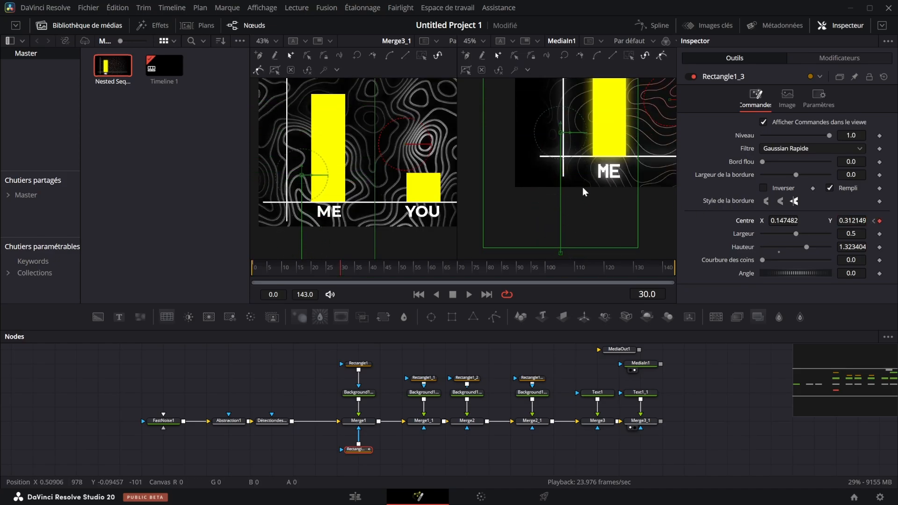
scroll(387, 163, up, 3)
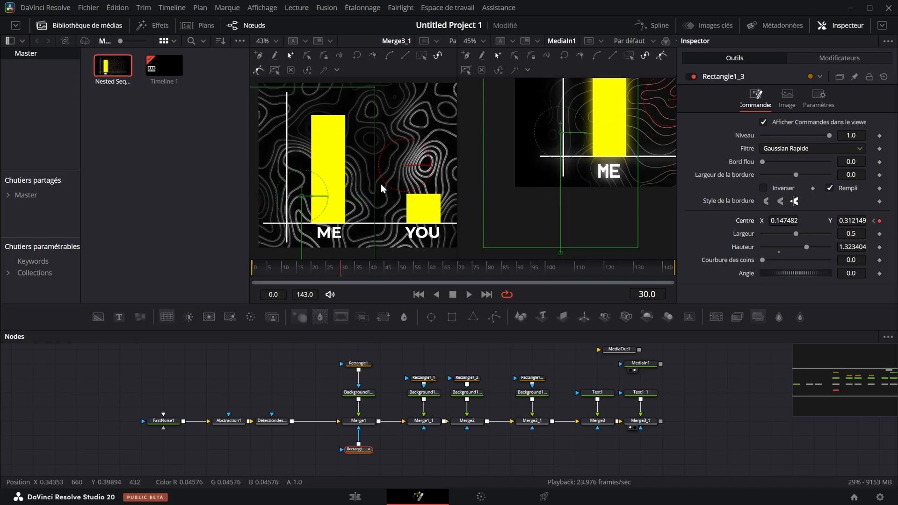
drag(382, 188, 443, 194)
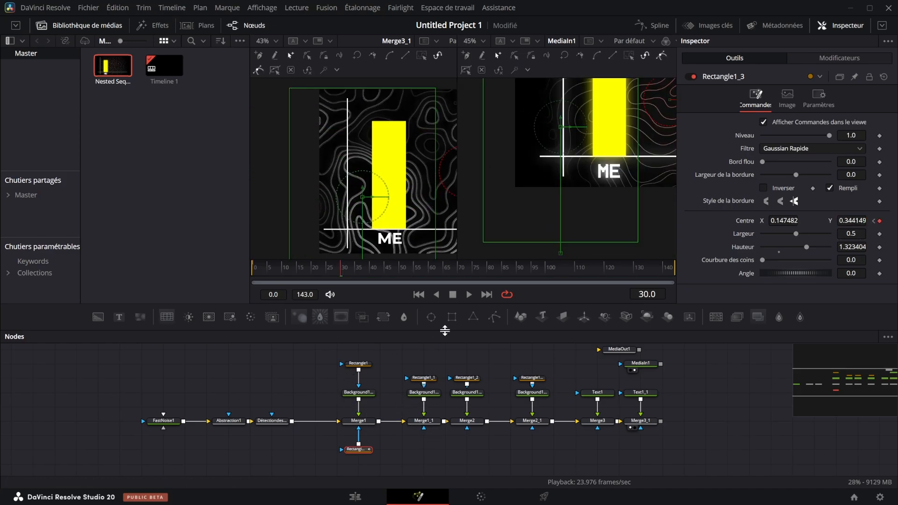
- Mask Merge1_1 with a Rectangle of width 1.49661, and animate its Centre X from about -0.677 at frame 0 to 0.200881 at frame 30
drag(408, 453, 424, 422)
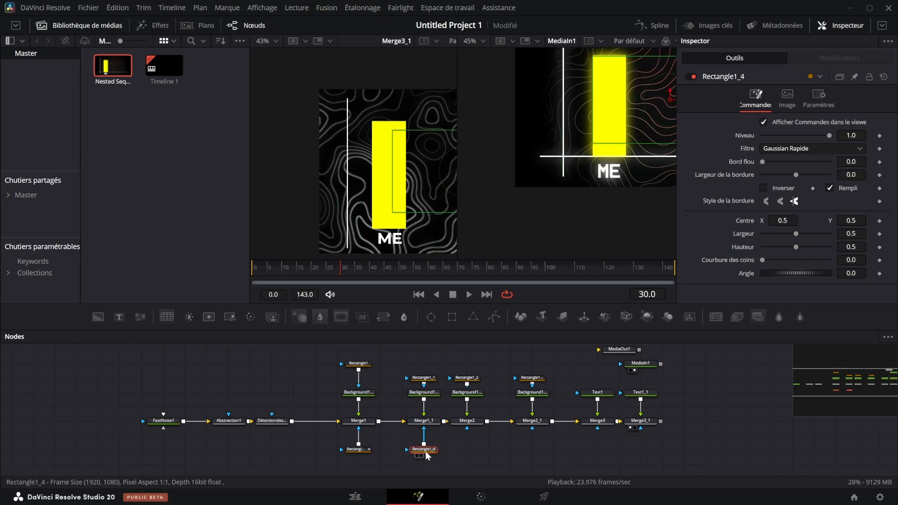
scroll(405, 187, down, 2)
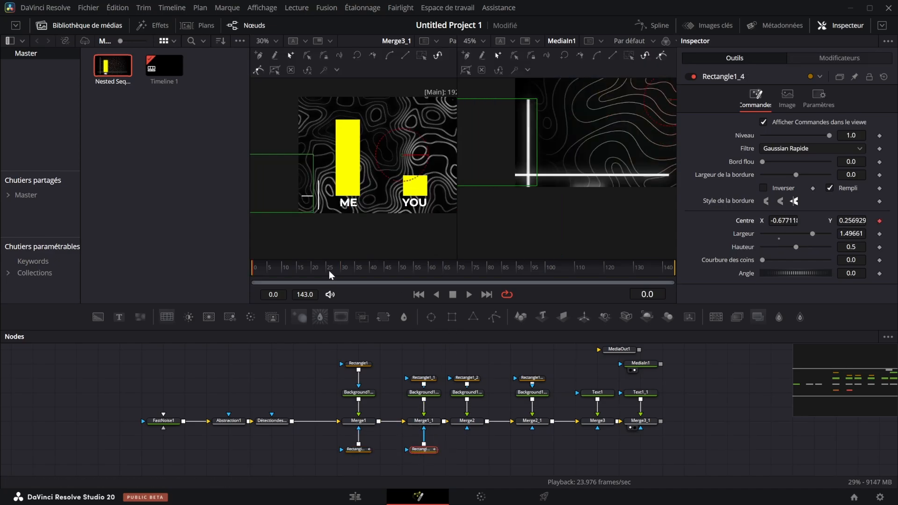
click(340, 269)
drag(774, 222, 879, 222)
drag(327, 170, 355, 165)
scroll(653, 159, up, 1)
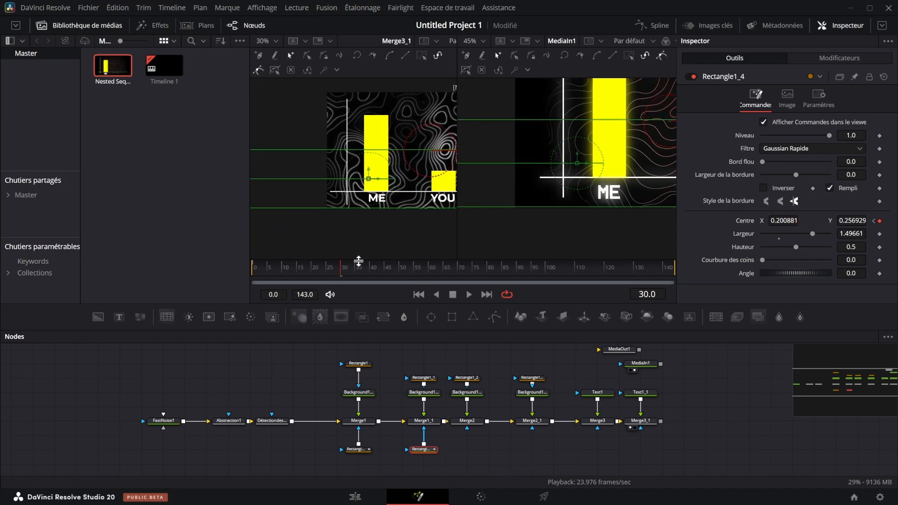
drag(358, 261, 279, 269)
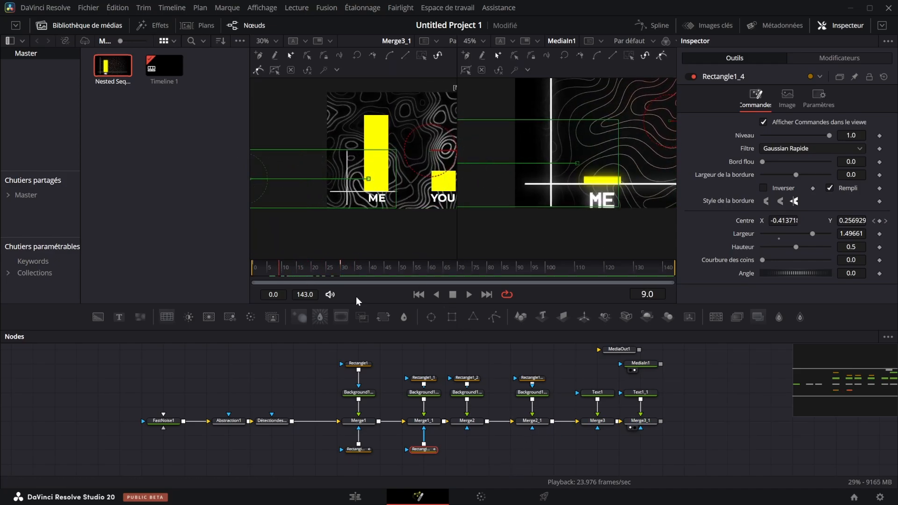
- Mask Merge2 with a Rectangle of height 0.906626, and animate its centre from below the axis at frame 15 to over the tall bar at frame 45
drag(449, 321, 484, 436)
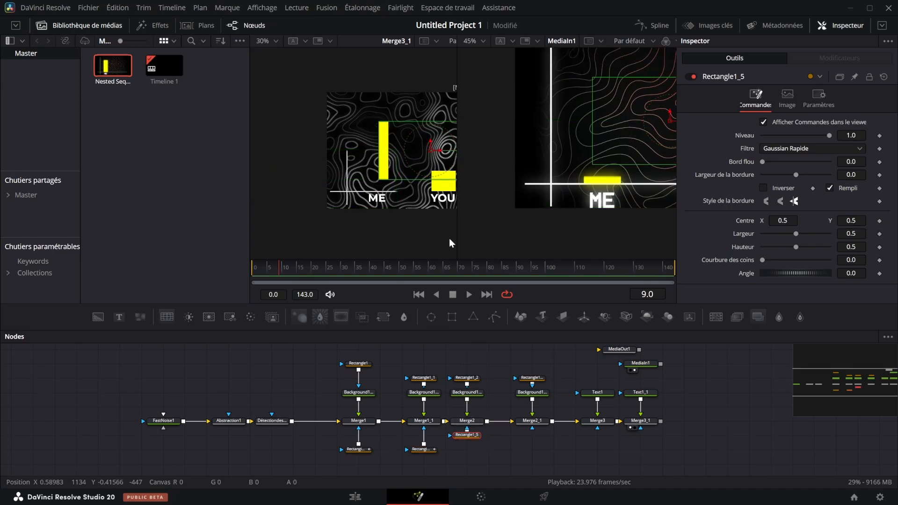
drag(389, 146, 389, 234)
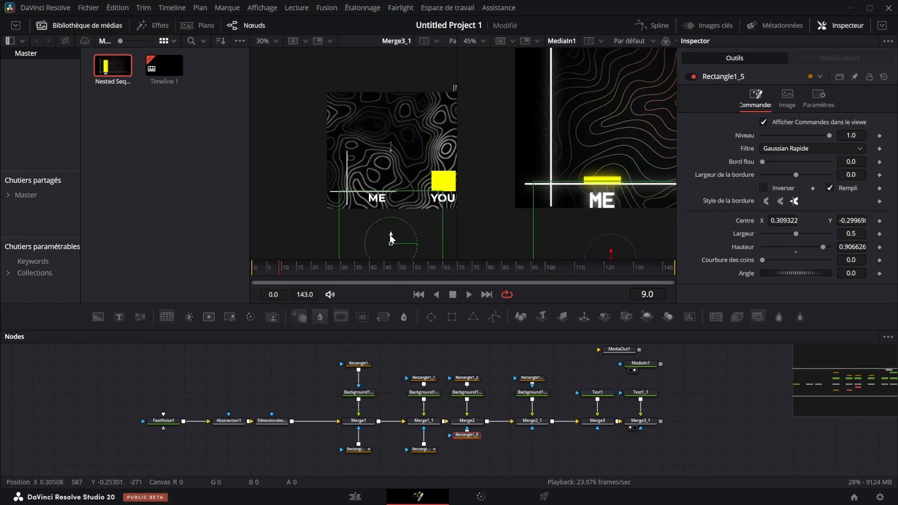
click(296, 271)
click(880, 221)
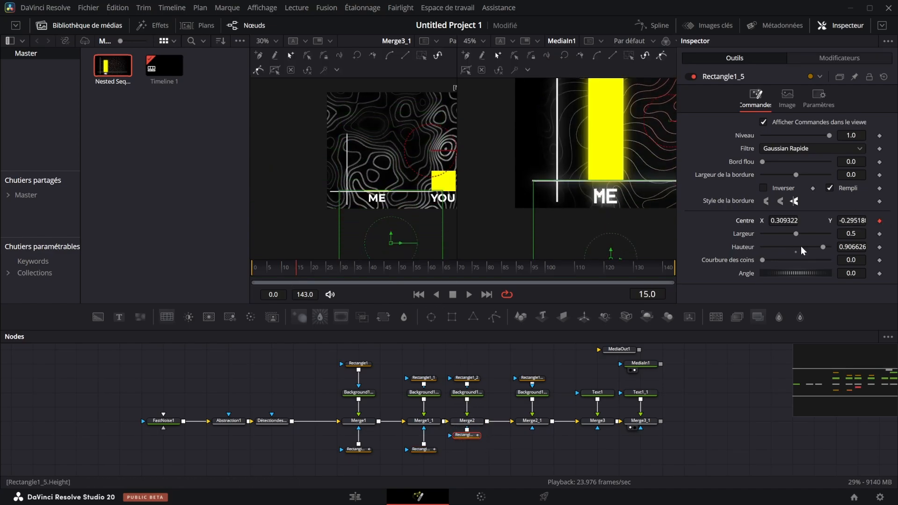
click(387, 271)
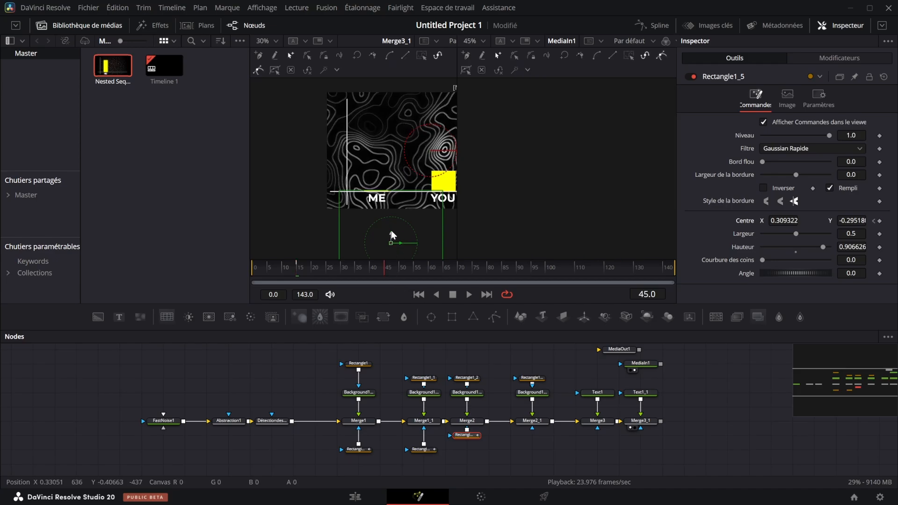
drag(391, 242, 391, 144)
- Mask Merge2_1 with a Rectangle and animate it to reveal the short bar from frame 25, reaching Centre Y 0.292168 at frame 50
drag(452, 317, 545, 447)
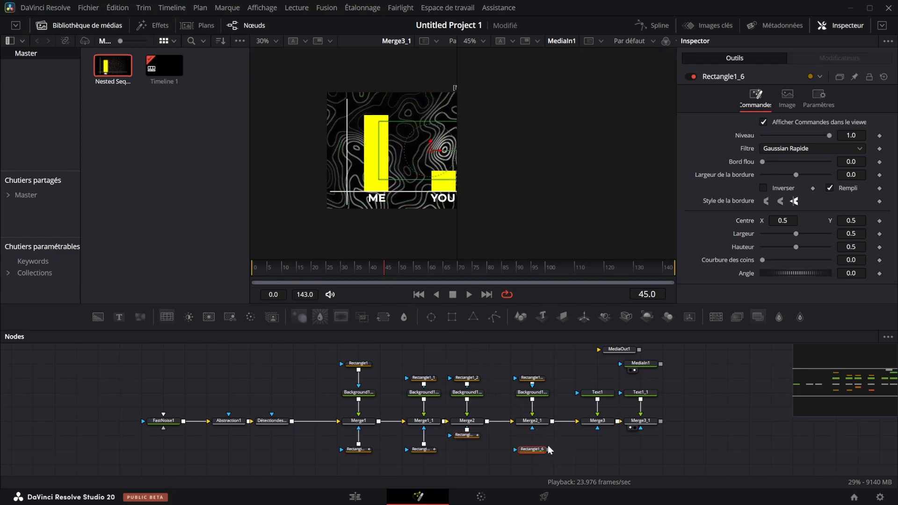
click(326, 269)
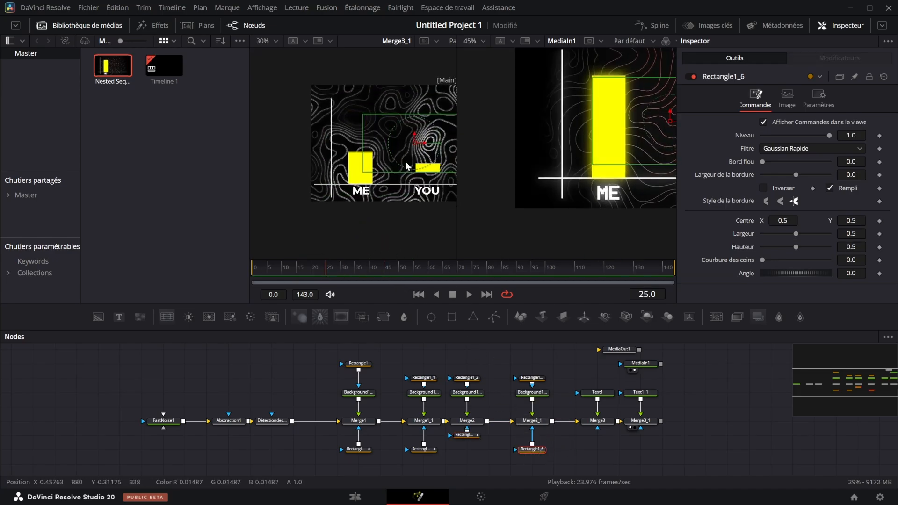
drag(357, 130, 358, 155)
click(399, 270)
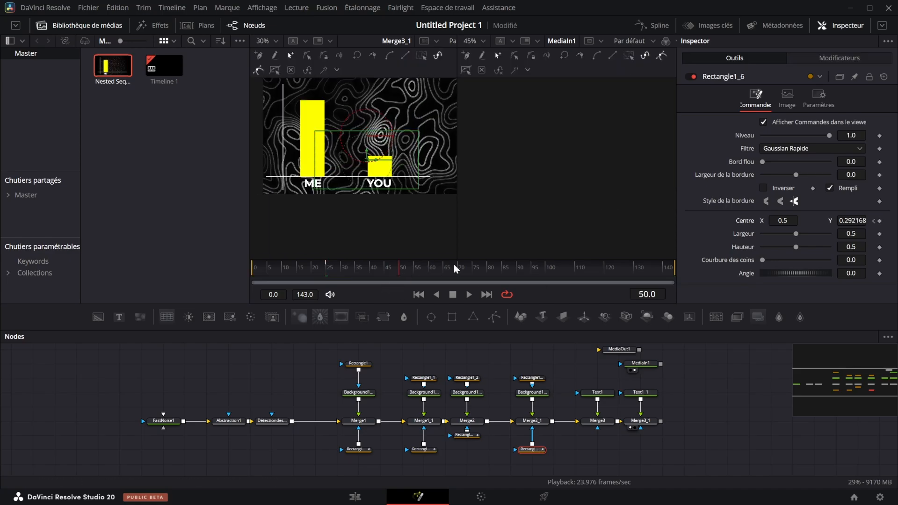
click(873, 221)
drag(332, 268, 277, 270)
- Add a Blur after Text1 and keyframe its Blur Size from 16.5 at frame 20 to 1.0 at frame 30
click(598, 393)
click(403, 317)
click(879, 161)
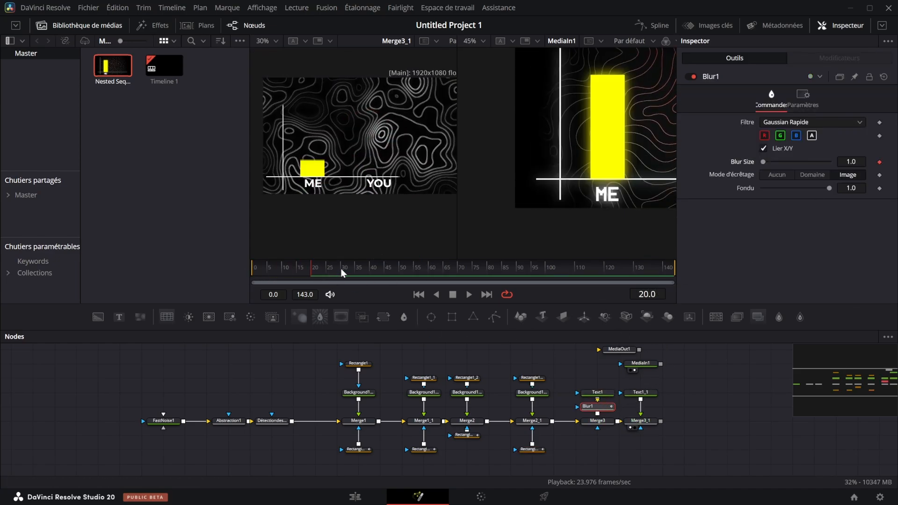
click(343, 268)
key(Left)
click(873, 162)
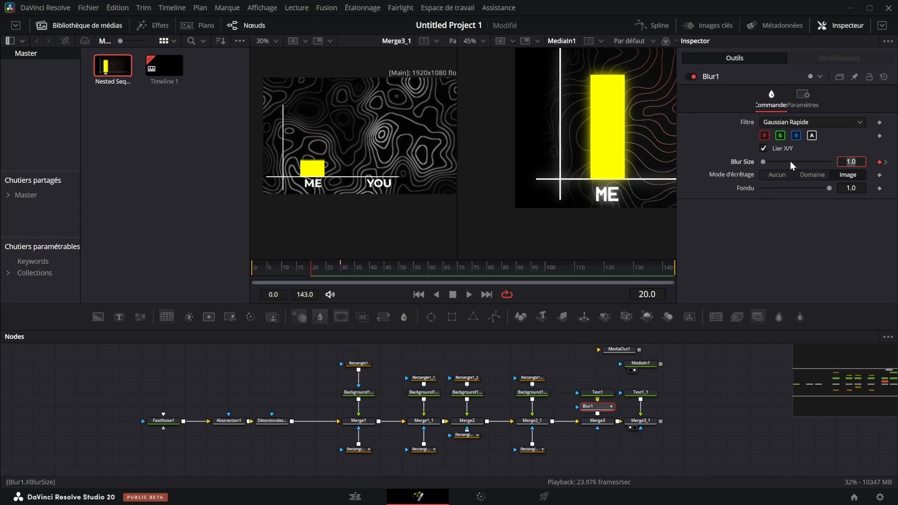
drag(761, 163, 773, 164)
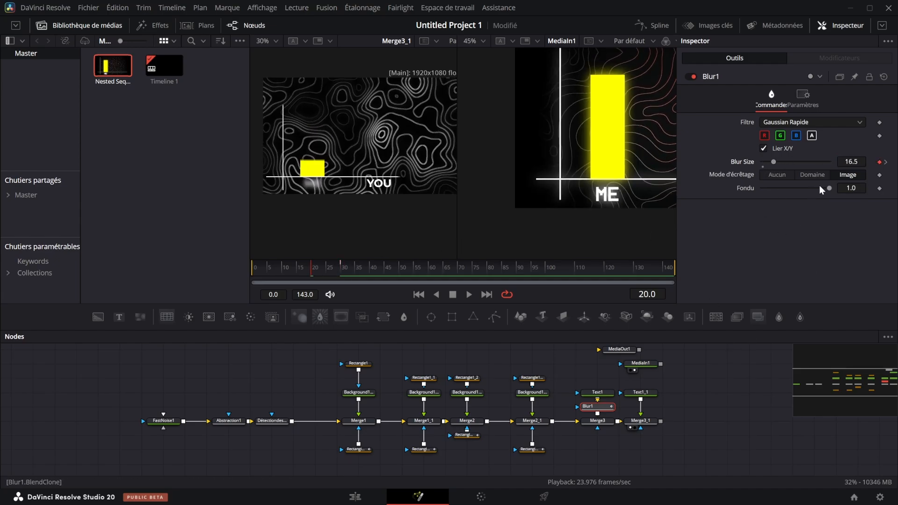
- Add a Blur after Text1_1, animate its Blur Size from 15.0 at frame 25 to 1.0 at frame 35, and preview the reveal
click(640, 393)
click(403, 317)
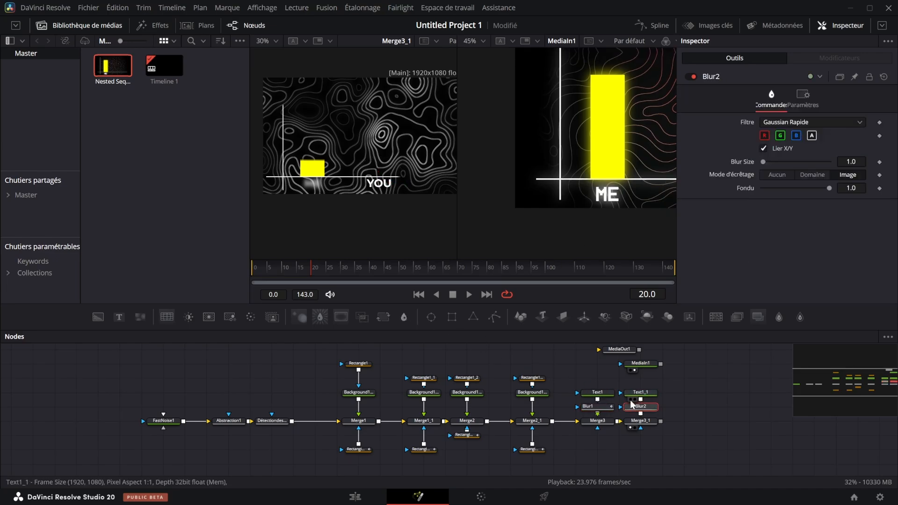
click(327, 268)
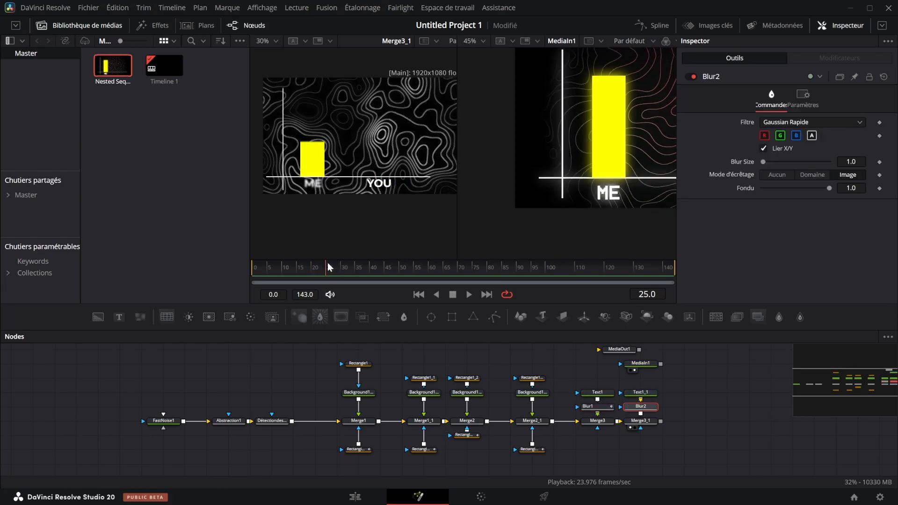
click(880, 162)
click(355, 266)
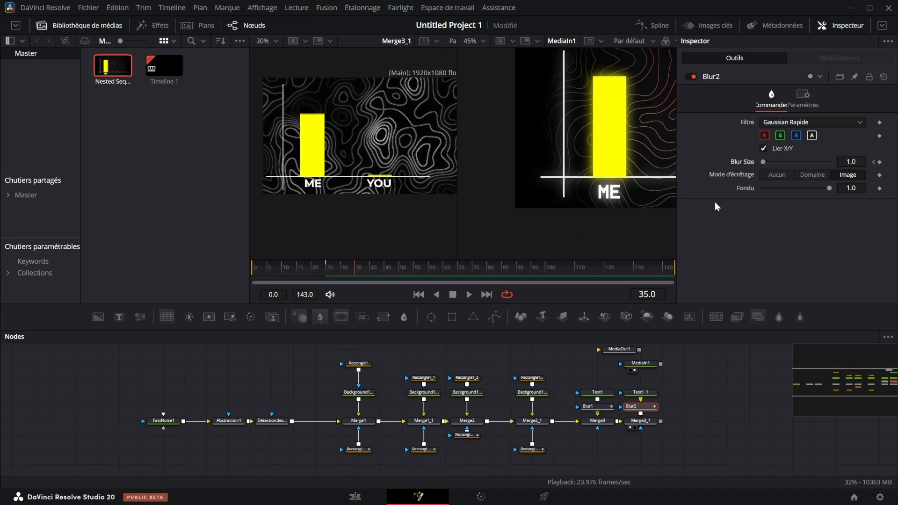
click(874, 163)
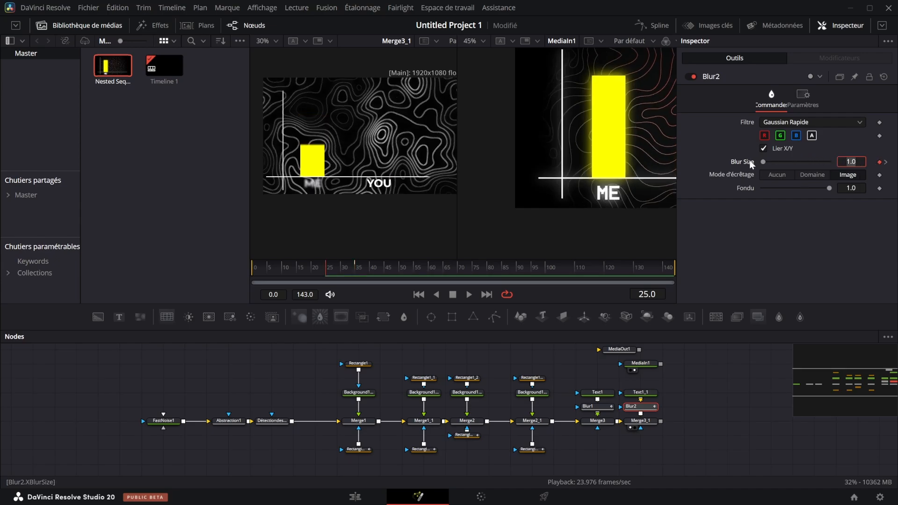
click(422, 273)
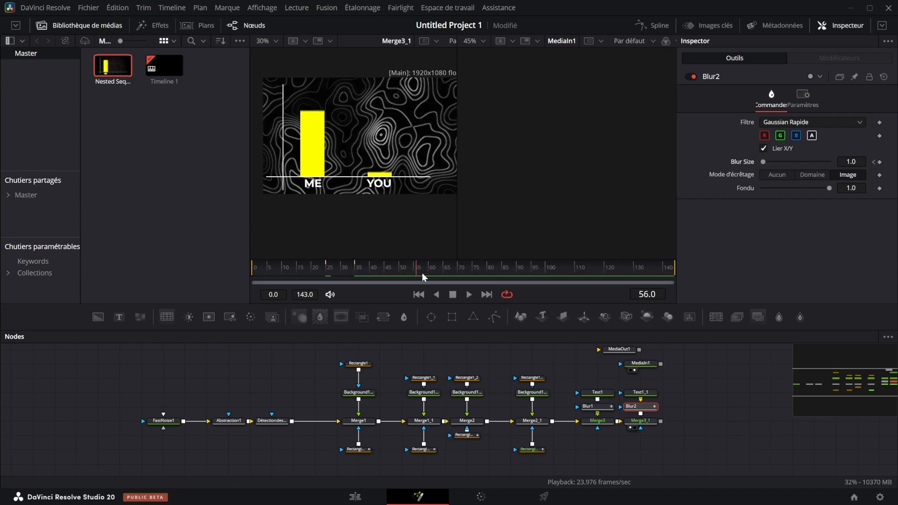
drag(422, 273, 233, 279)
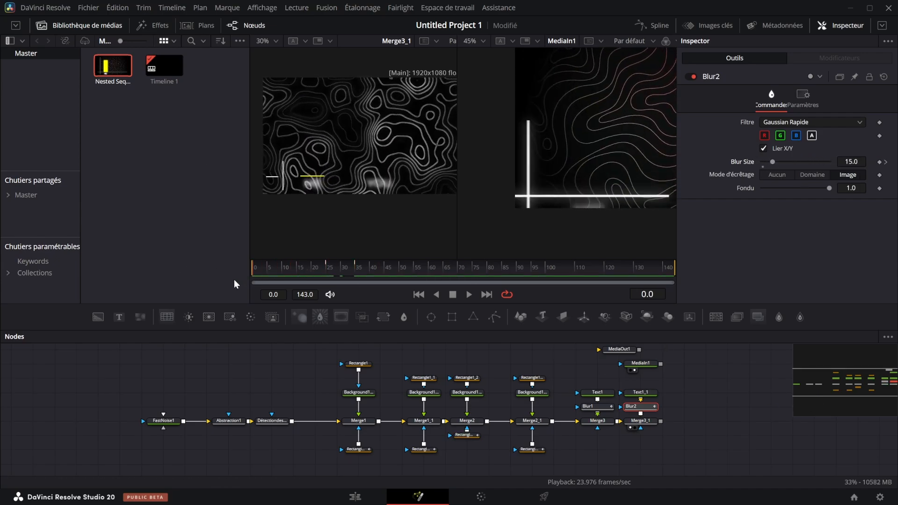
- Add a Transform node after Merge3_1 and place it in line at the end of the node chain
click(640, 421)
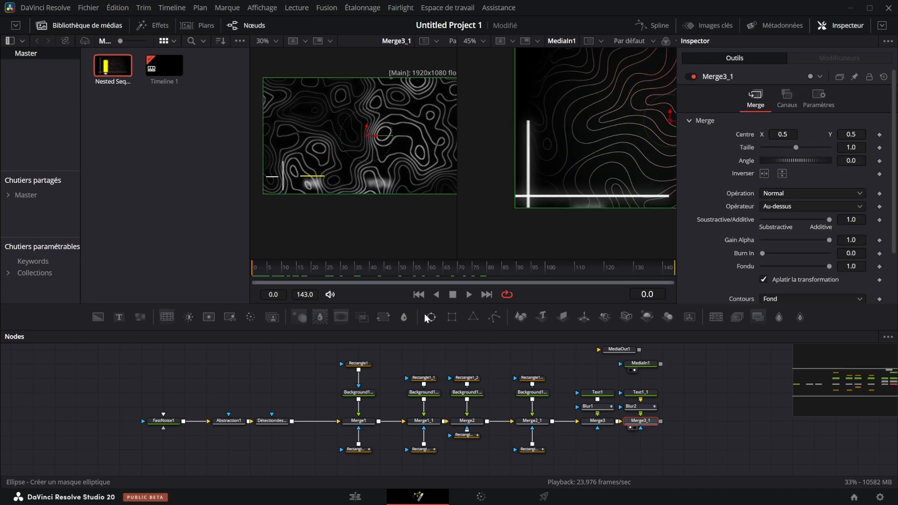
click(383, 317)
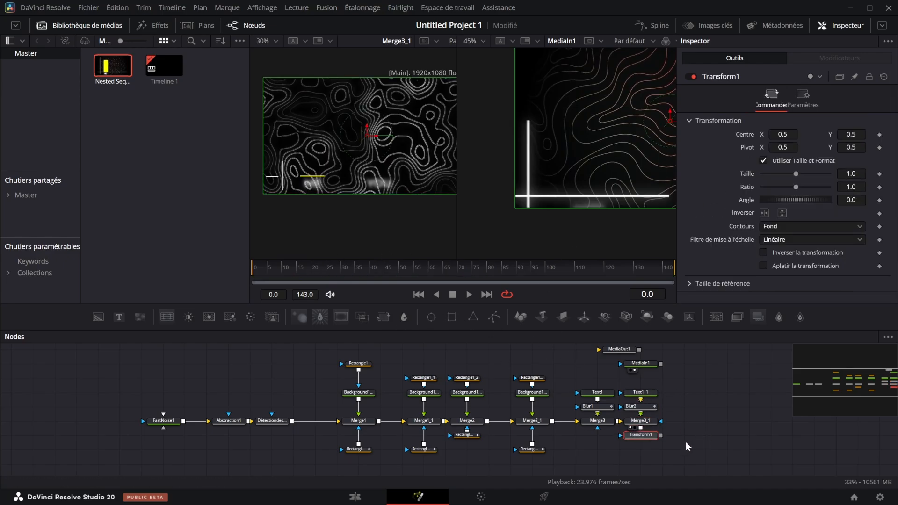
drag(694, 423, 744, 420)
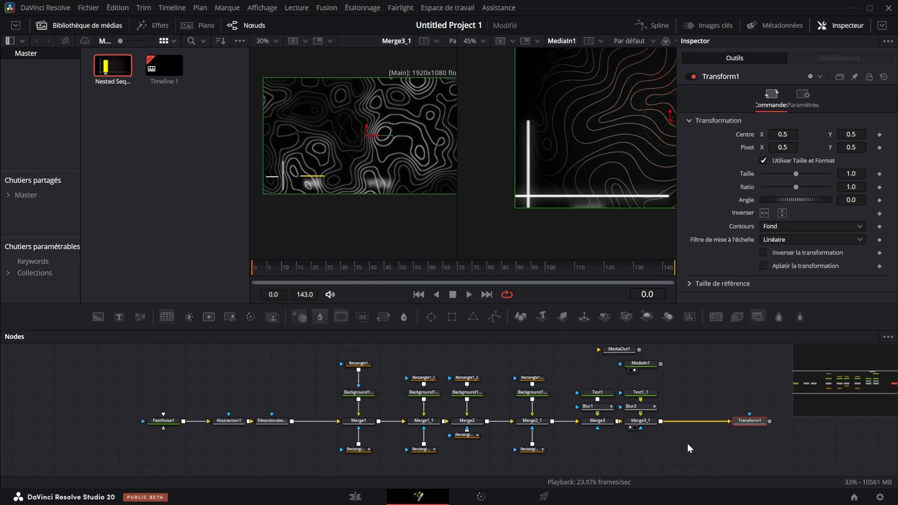
drag(701, 447, 508, 398)
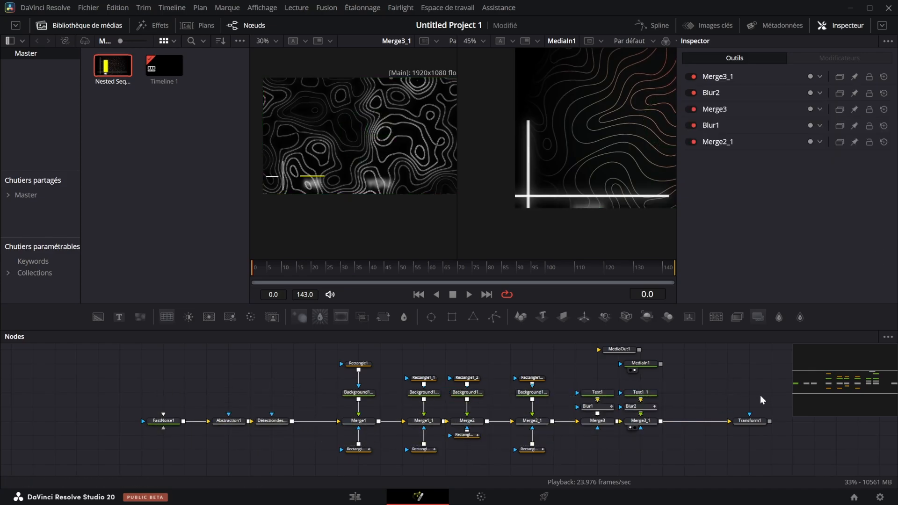
- Animate Transform1 from Centre 0.868, 0.85 and size 1.83 at frame 0 to Centre 0.5, 0.5 and size 1.0 at frame 55
click(749, 420)
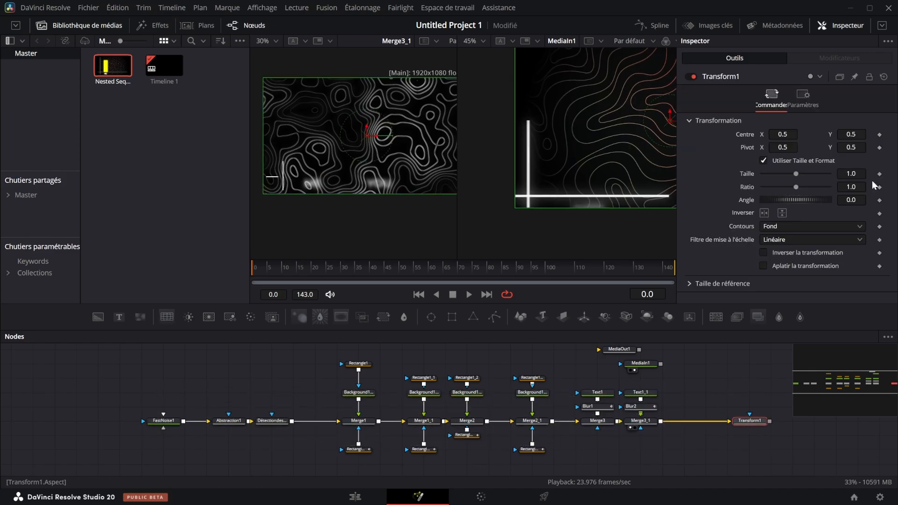
click(880, 135)
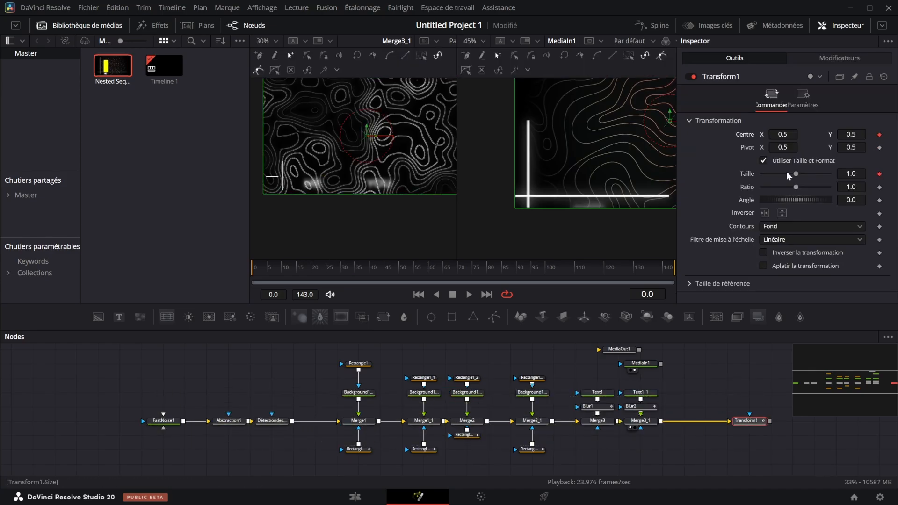
click(413, 266)
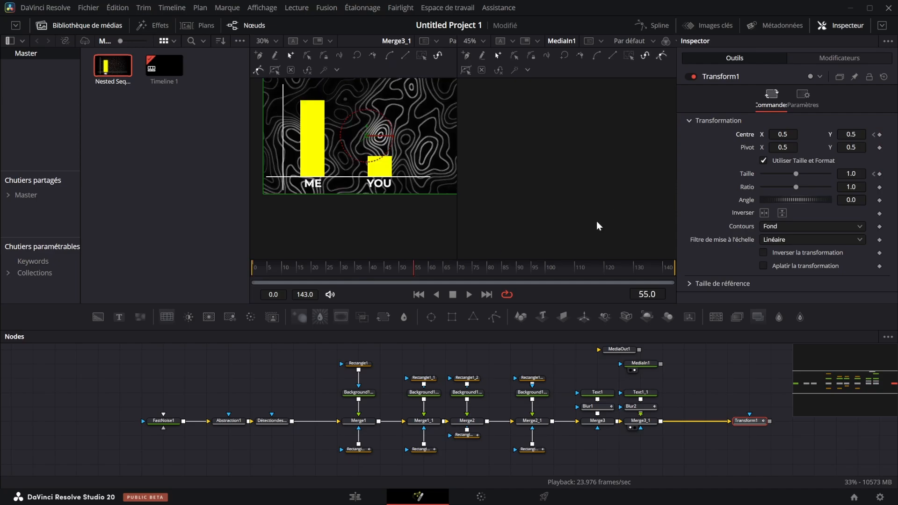
click(873, 135)
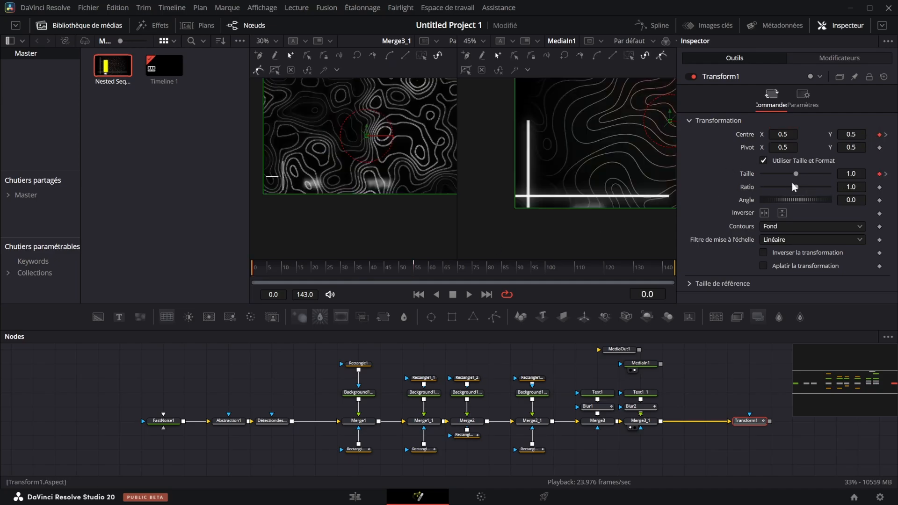
drag(796, 174, 803, 173)
key(1)
drag(790, 134, 894, 134)
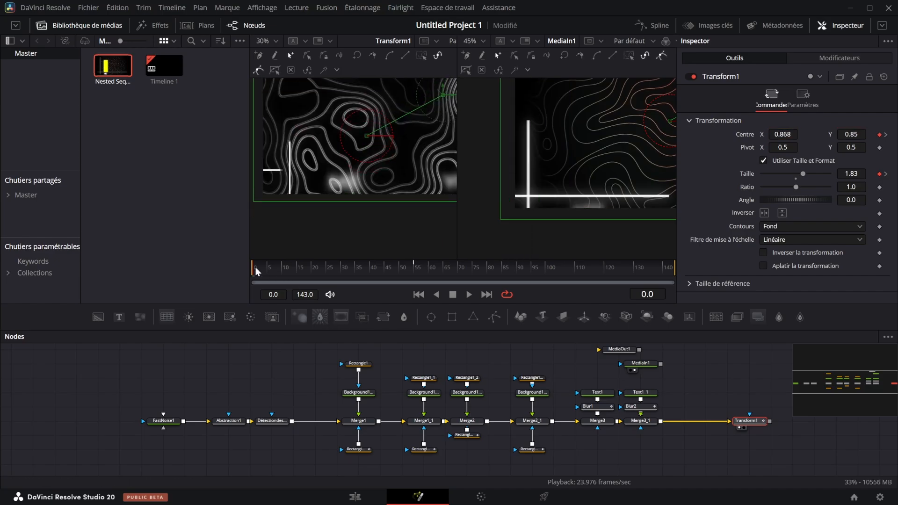
drag(255, 267, 394, 267)
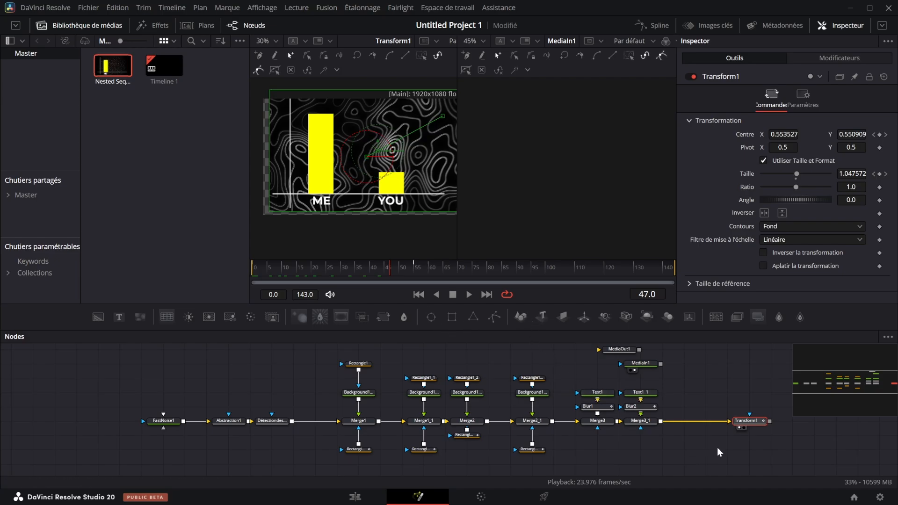
- Display all nodes' animation curves in the Spline editor, smooth every keyframe, and adjust the easing with Ease In 77.7
key(ctrl+a)
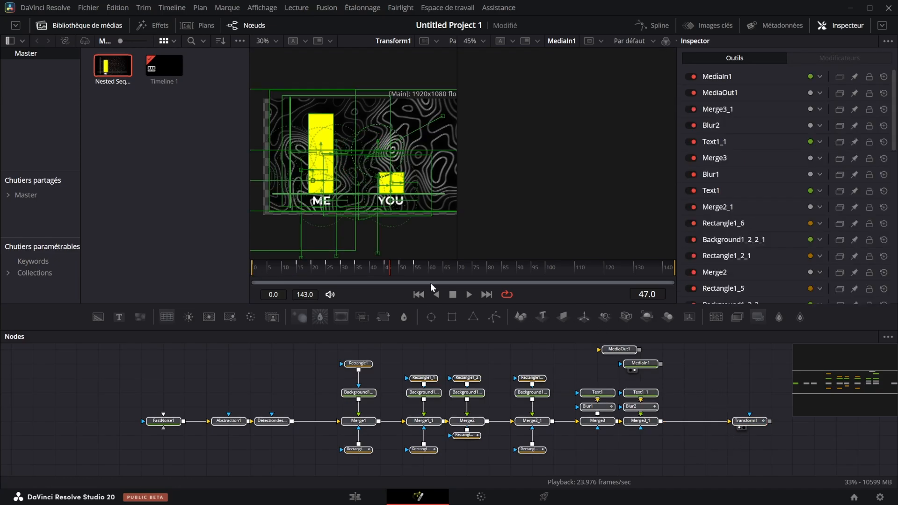
click(652, 25)
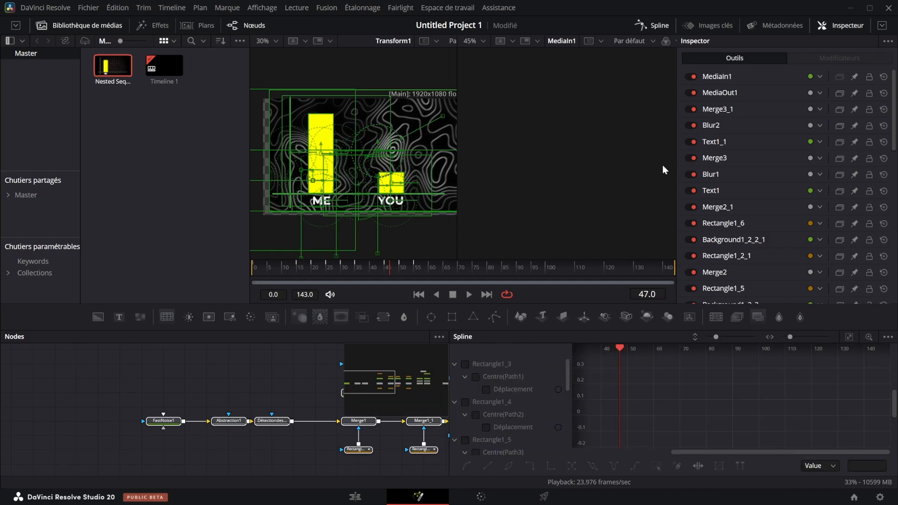
click(465, 440)
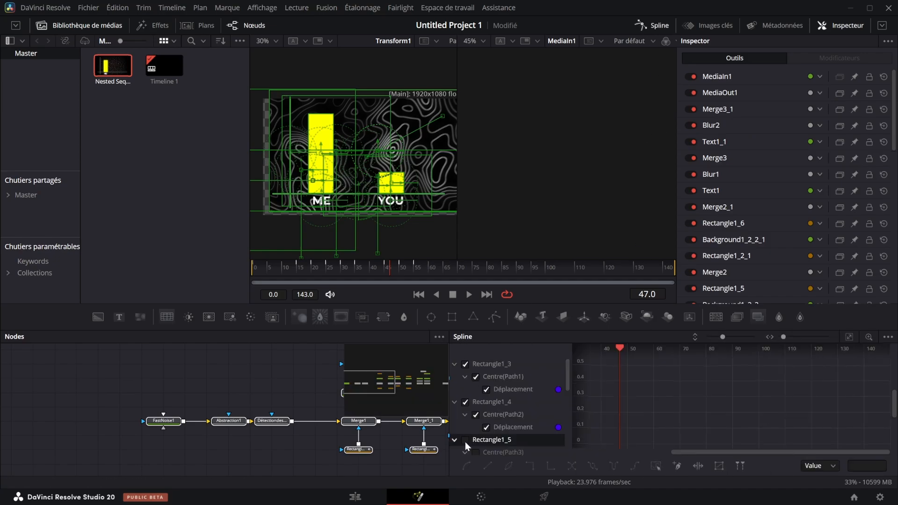
scroll(487, 417, down, 1)
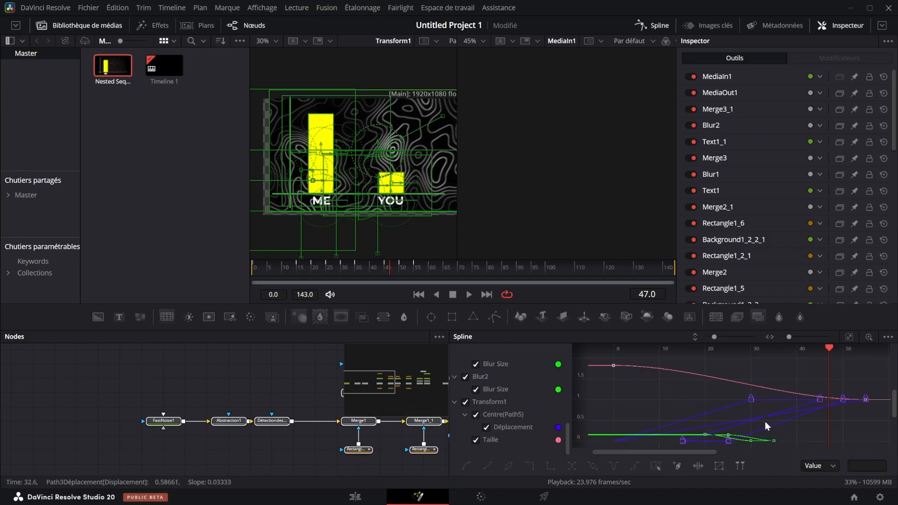
key(ctrl+a)
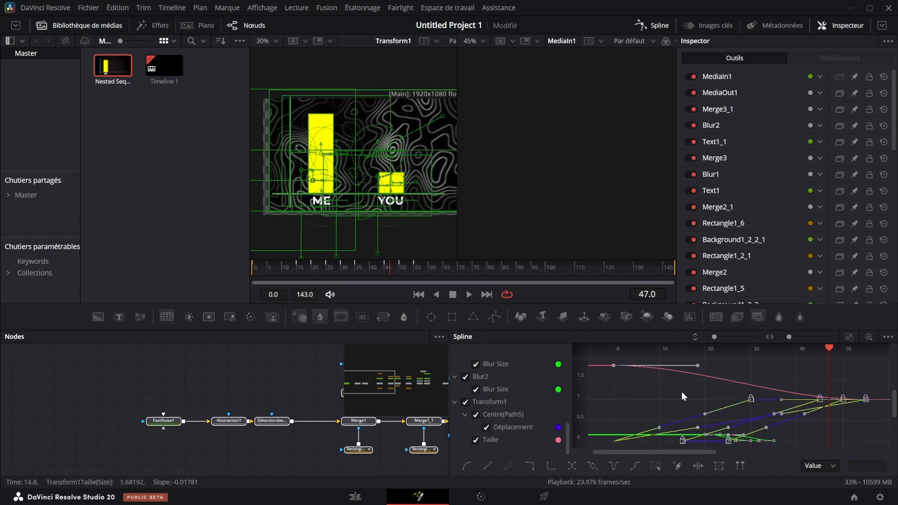
key(f)
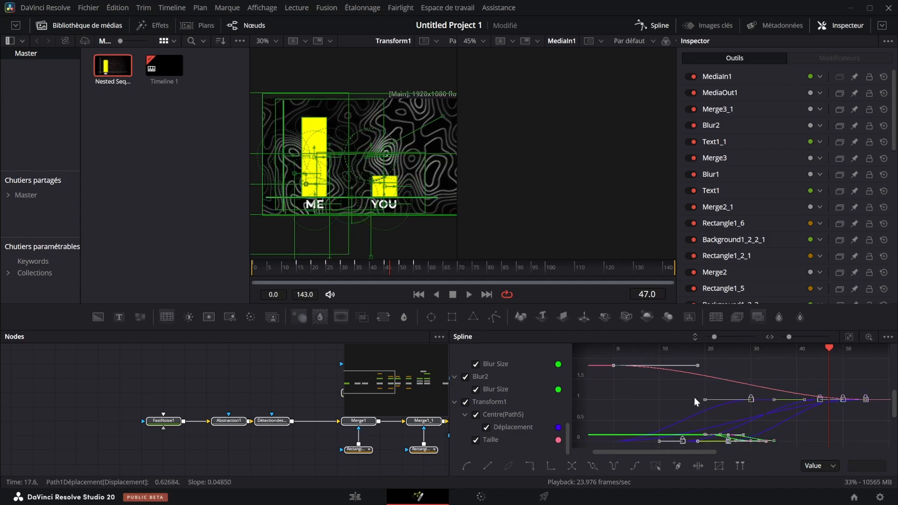
click(697, 465)
drag(779, 350, 793, 348)
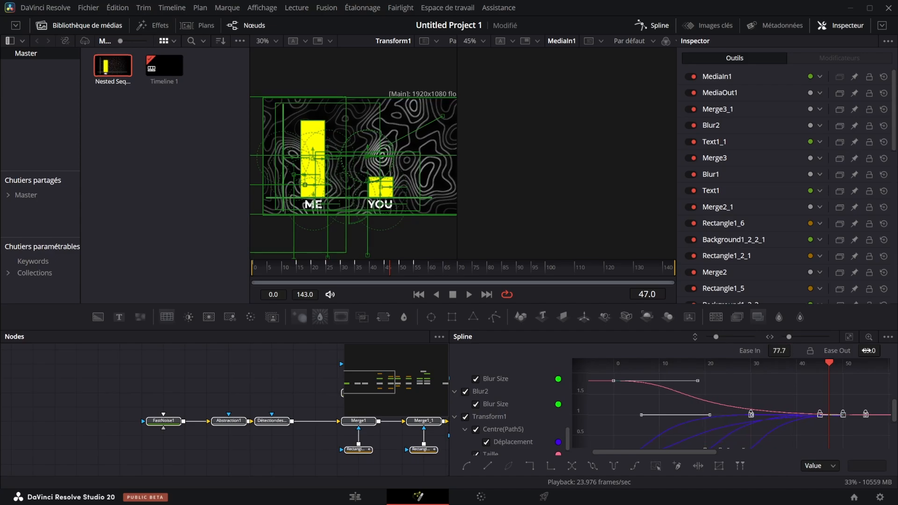
drag(866, 350, 878, 350)
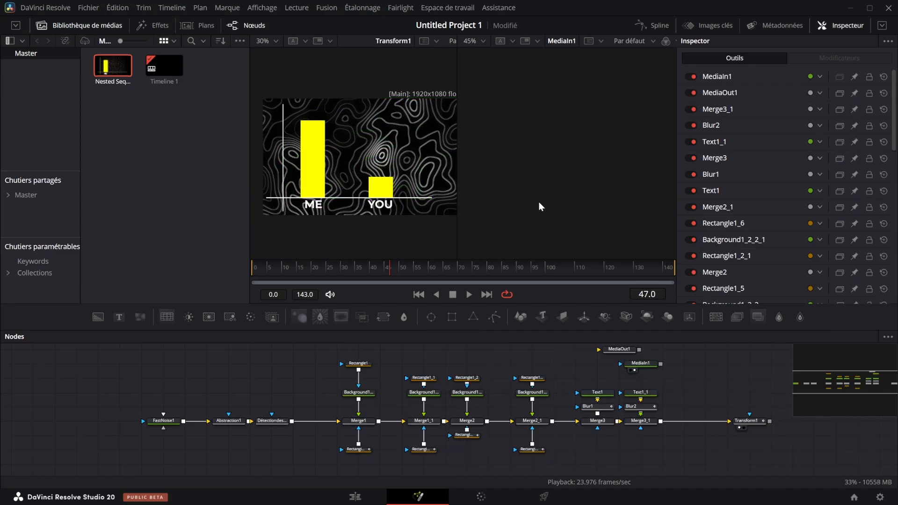
- Enable motion blur on Transform1 and the animated Rectangle masks, including Rectangle1_6 and Rectangle1_5, and preview the bar's rise
click(746, 421)
click(802, 96)
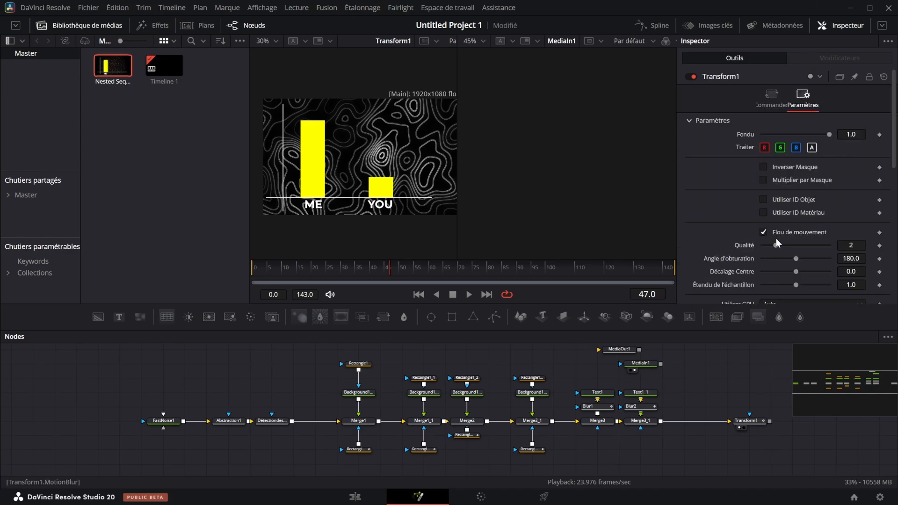
click(646, 393)
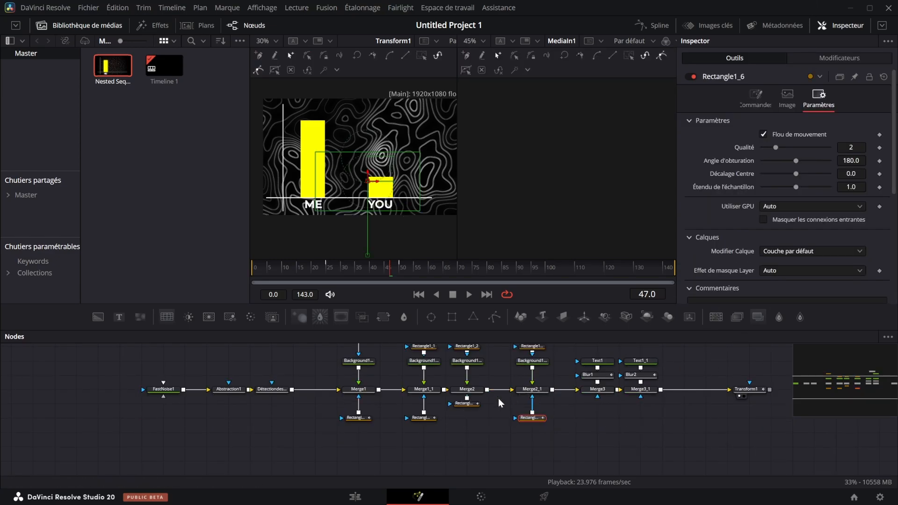
click(467, 403)
click(818, 98)
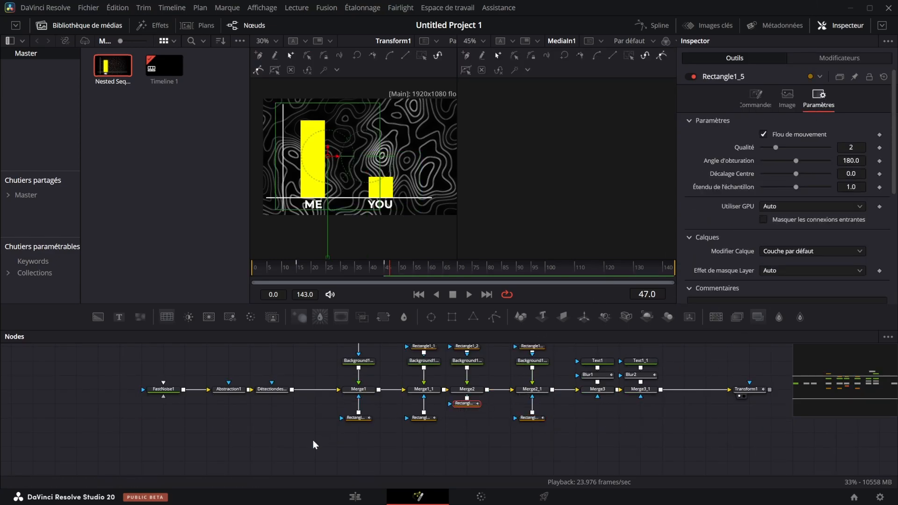
drag(286, 271, 356, 264)
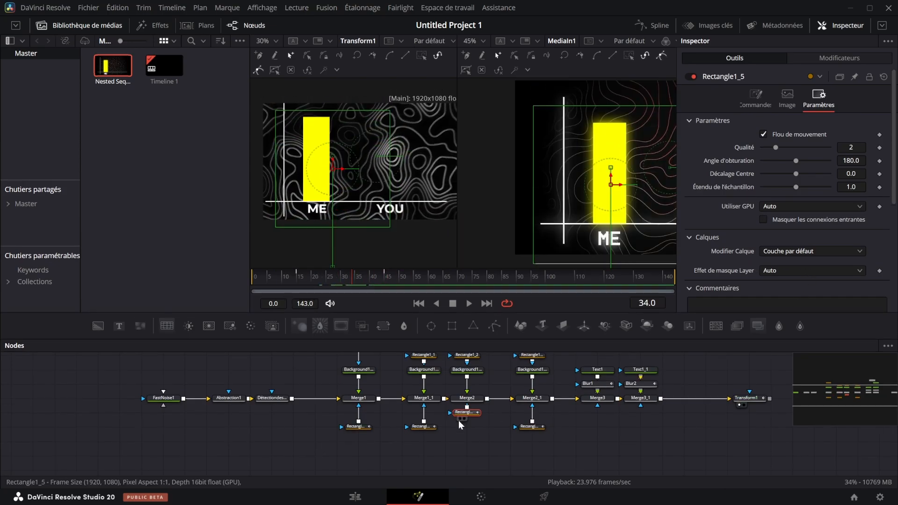
- Move the four Background nodes and their Rectangle masks upward to make room above the Merge nodes
scroll(461, 424, up, 2)
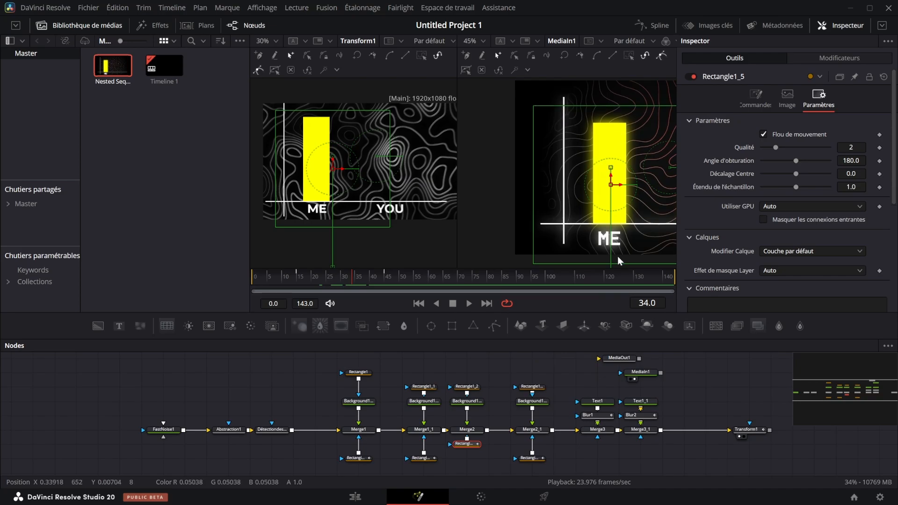
drag(290, 368, 556, 411)
drag(534, 402, 533, 388)
click(567, 404)
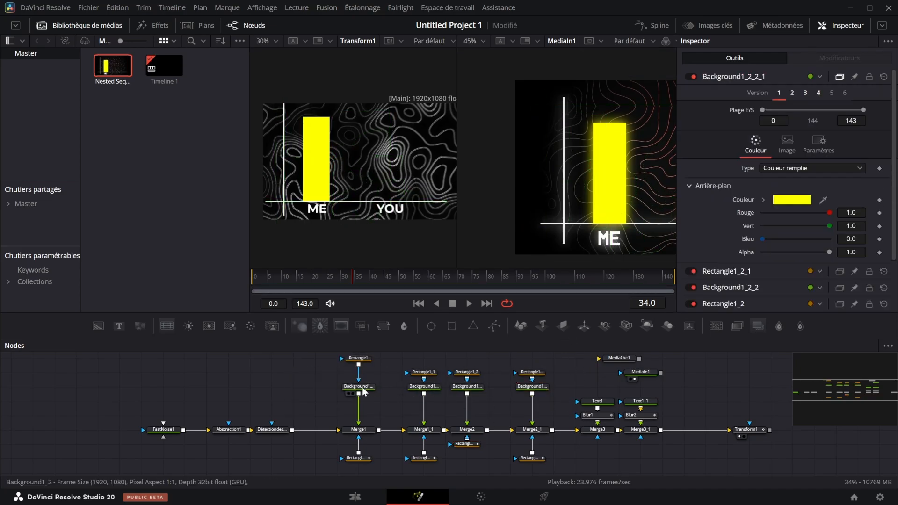
- Add a Soft Glow after the Background node feeding Merge1, with gain 1.811 and glow size 53.5
click(362, 387)
click(778, 327)
drag(768, 161, 788, 162)
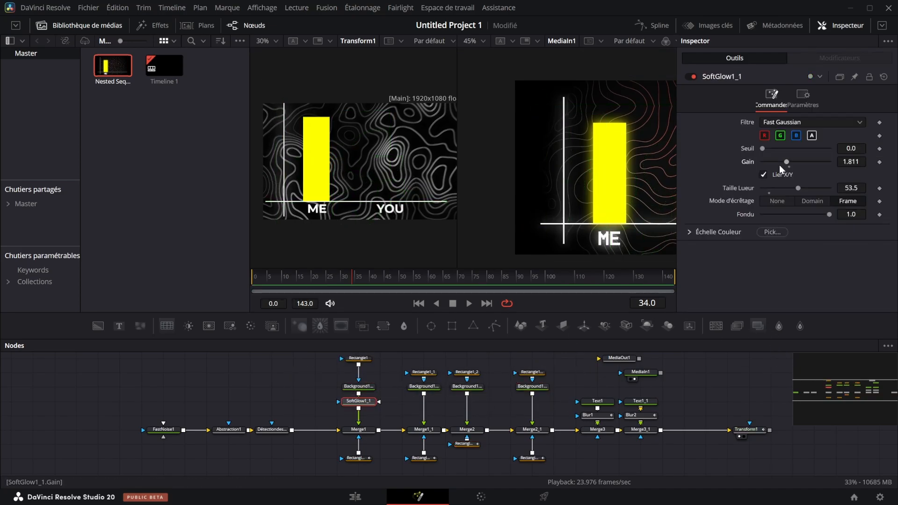
- Copy the Soft Glow node and paste it after the other three Background nodes feeding Merge1_1, Merge2 and Merge2_1
key(ctrl+c)
click(429, 387)
key(ctrl+v)
click(467, 386)
key(ctrl+v)
click(533, 386)
key(ctrl+v)
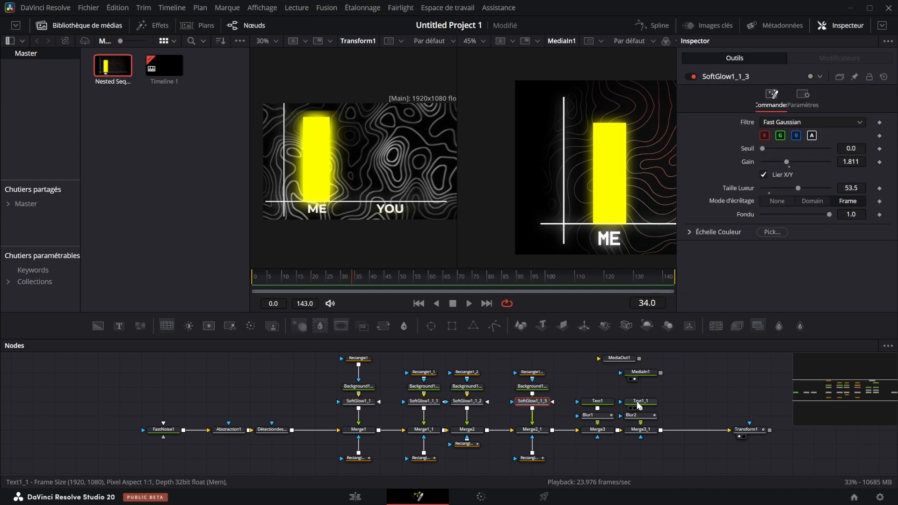
- Paste the copied Soft Glow after the Blur1 and Blur2 nodes that feed Merge3 and Merge3_1
click(597, 415)
key(ctrl+v)
click(640, 401)
key(ctrl+v)
- Reduce the bars' glow by setting the gain to 0.394 on SoftGlow1_1_2 and 0.787 on SoftGlow1_1_3
click(467, 401)
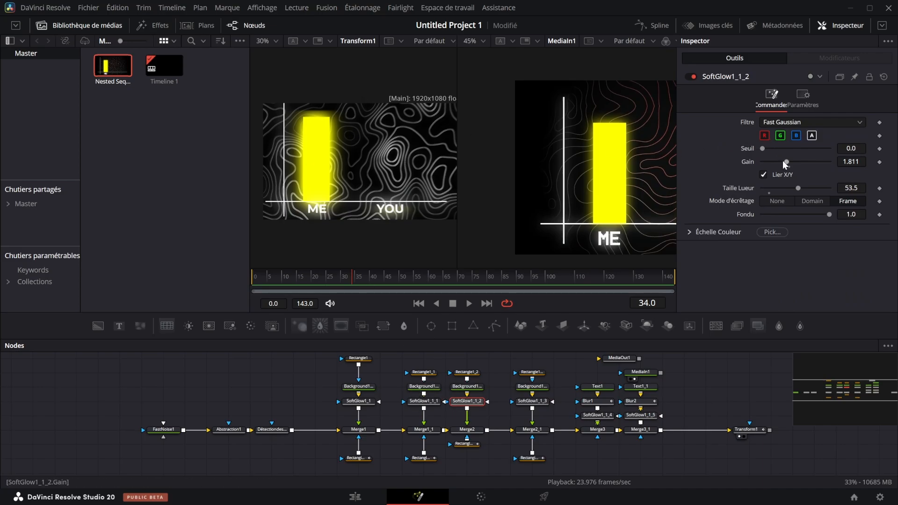
drag(786, 164, 767, 164)
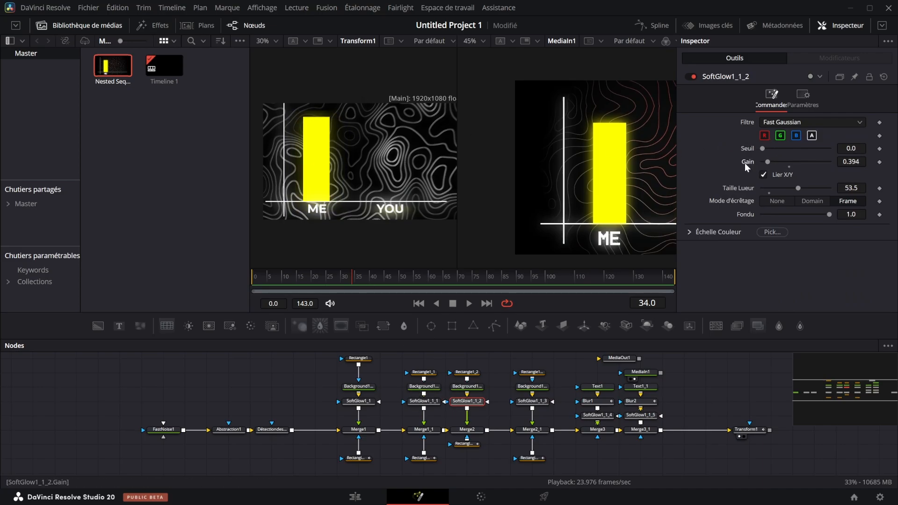
drag(356, 282, 409, 280)
click(533, 401)
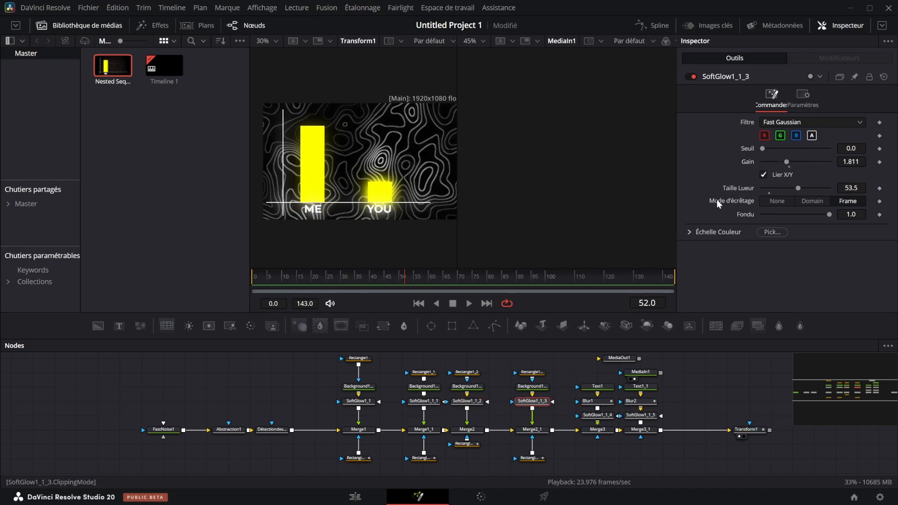
drag(783, 159, 772, 162)
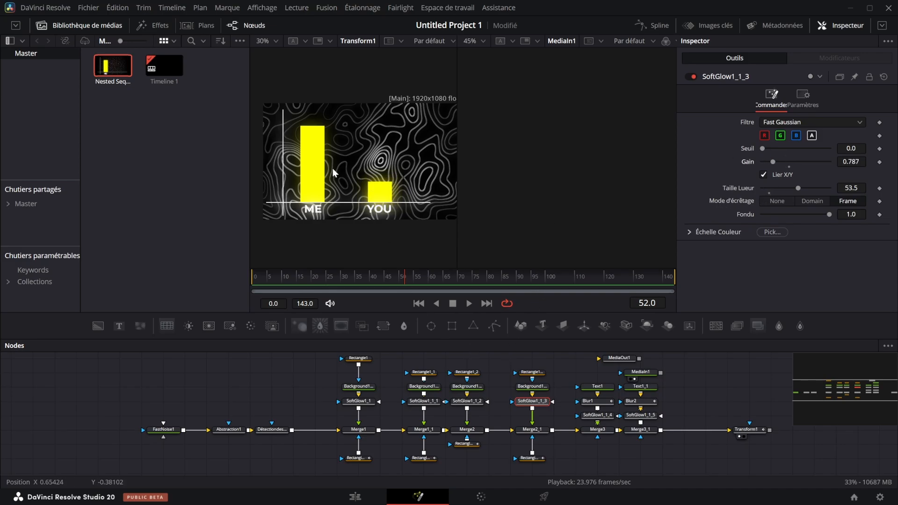
- Add a Vignette after Transform1, show it in the first viewer, and set size 0.8829, anamorphism 2.727 and softness 0.906
click(746, 430)
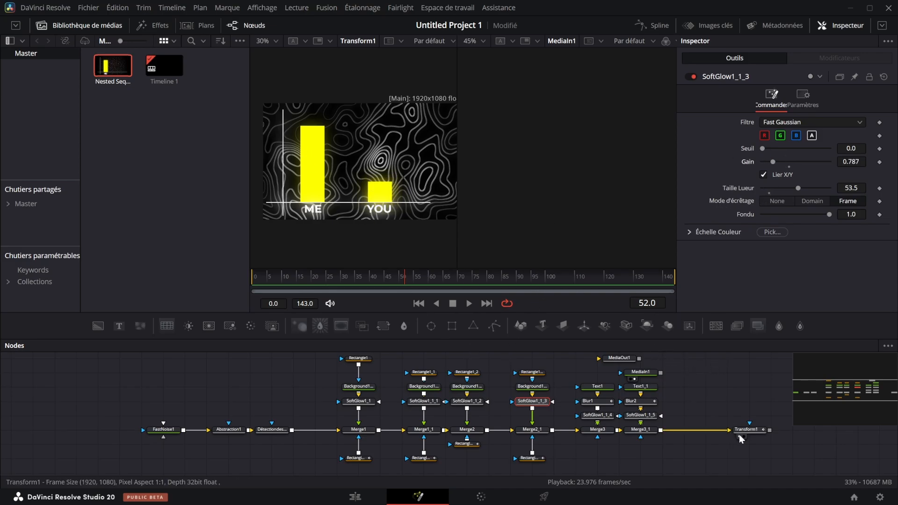
click(343, 329)
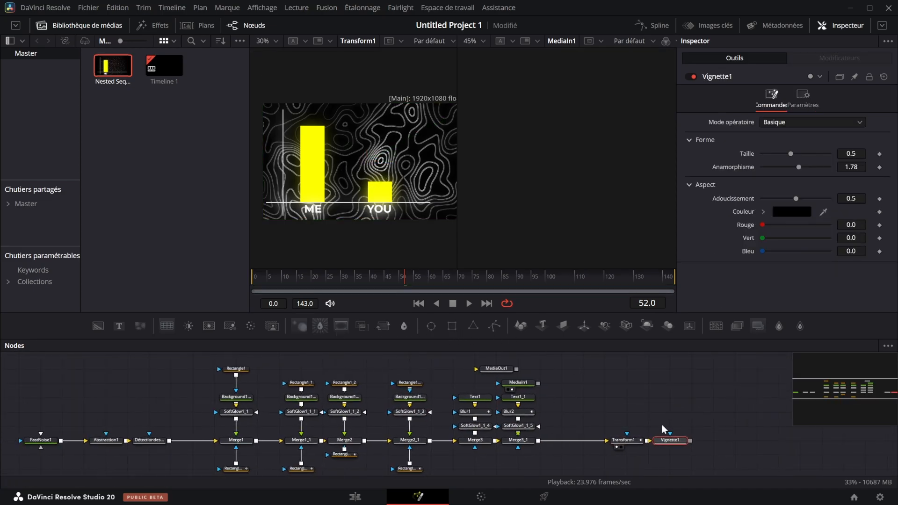
drag(669, 439, 405, 190)
drag(790, 154, 822, 164)
drag(796, 199, 832, 200)
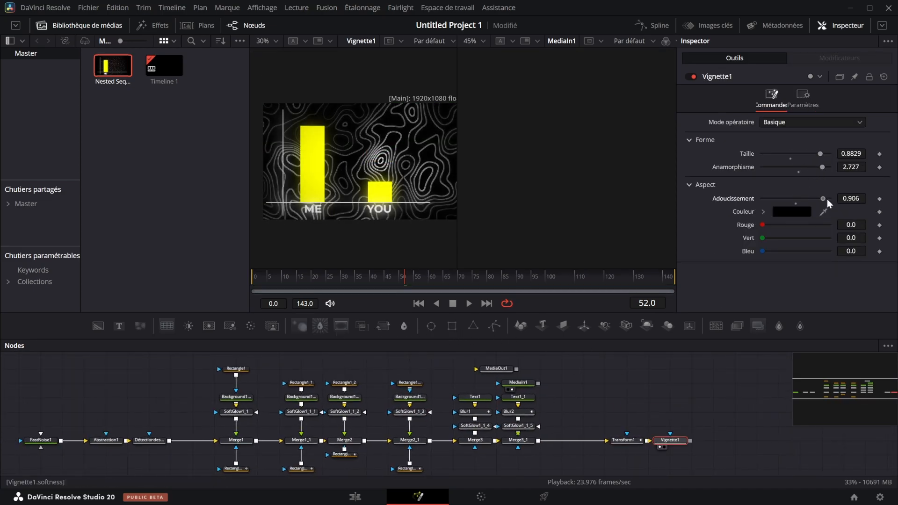
- Move MediaOut1 to the end of the node chain and connect the Vignette1 output to it
drag(496, 369, 756, 440)
drag(690, 440, 737, 441)
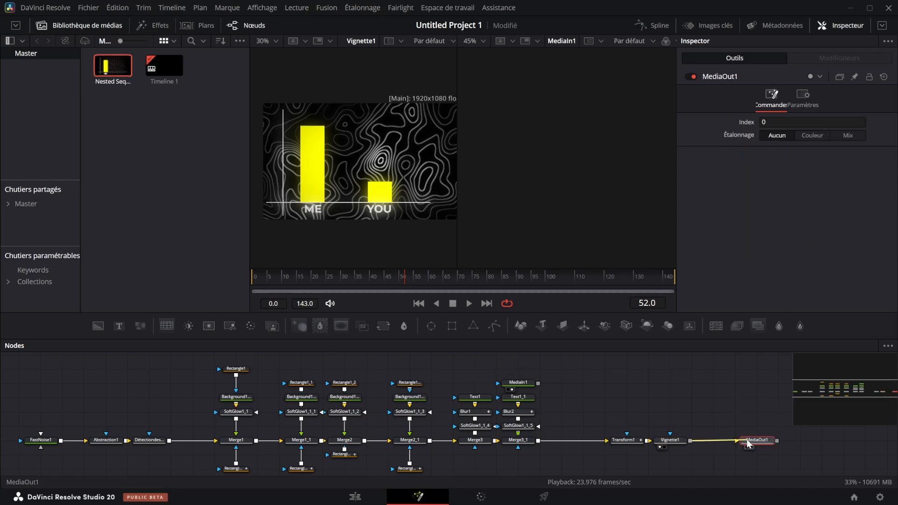